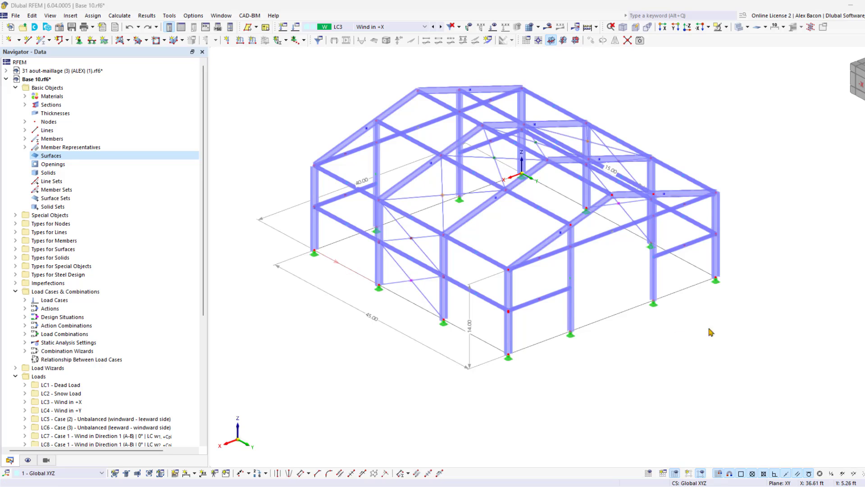
Step: Draw a single ground line from the corner column base at X 40 ft, Y 0 to the adjacent column base along the 45 ft side
drag(353, 256, 338, 276)
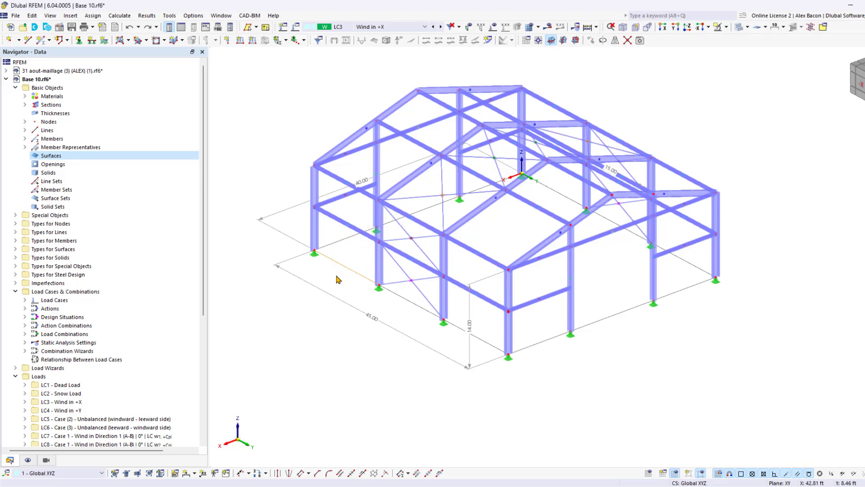
click(28, 41)
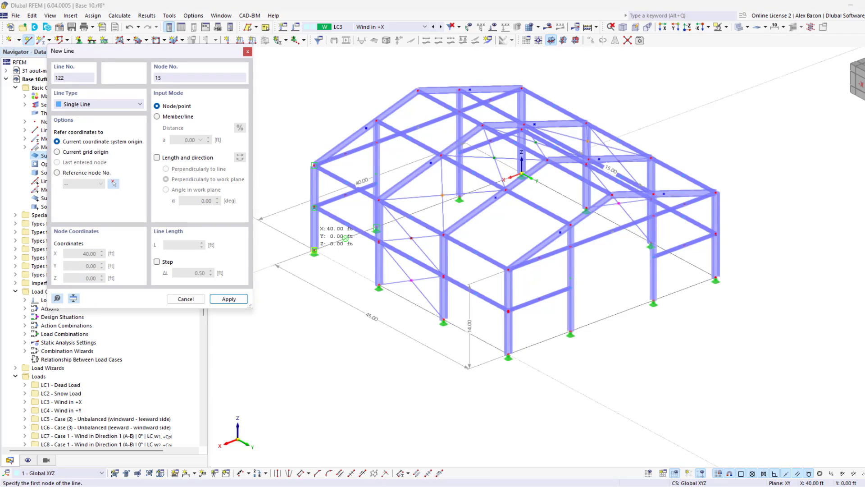
click(314, 250)
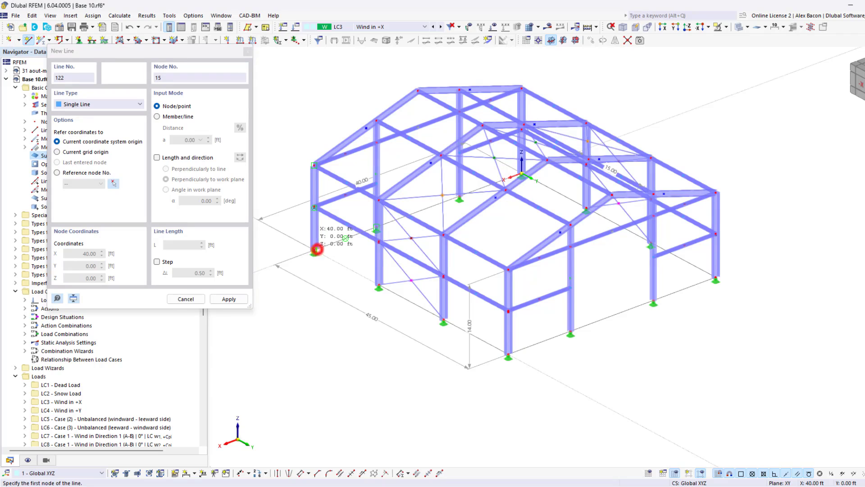
click(377, 285)
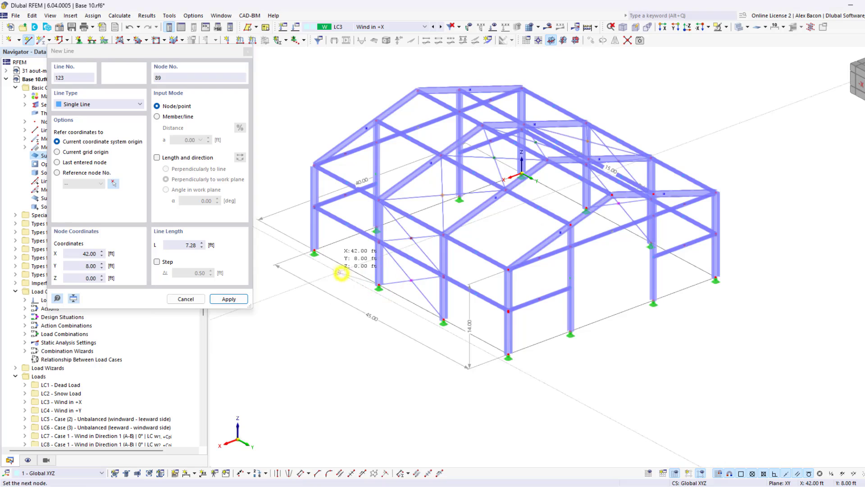
right_click(341, 272)
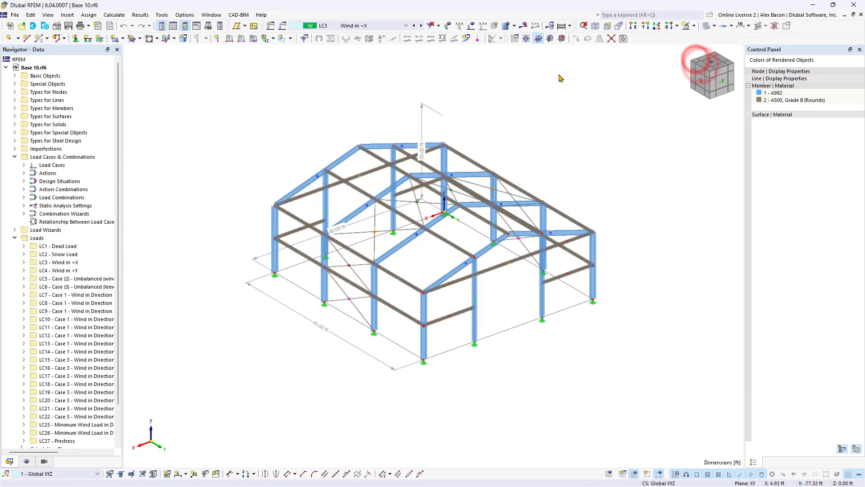
Step: Start a new rectangular surface and set its stiffness type to Load Transfer
click(116, 38)
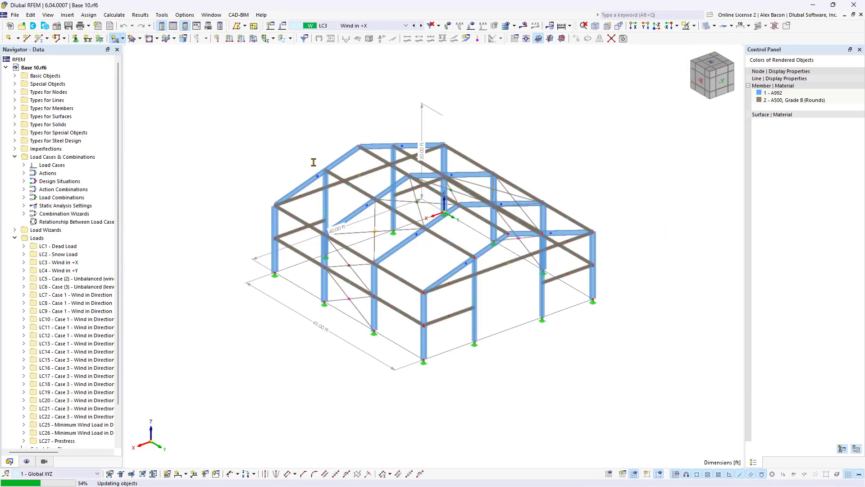
click(260, 122)
click(222, 167)
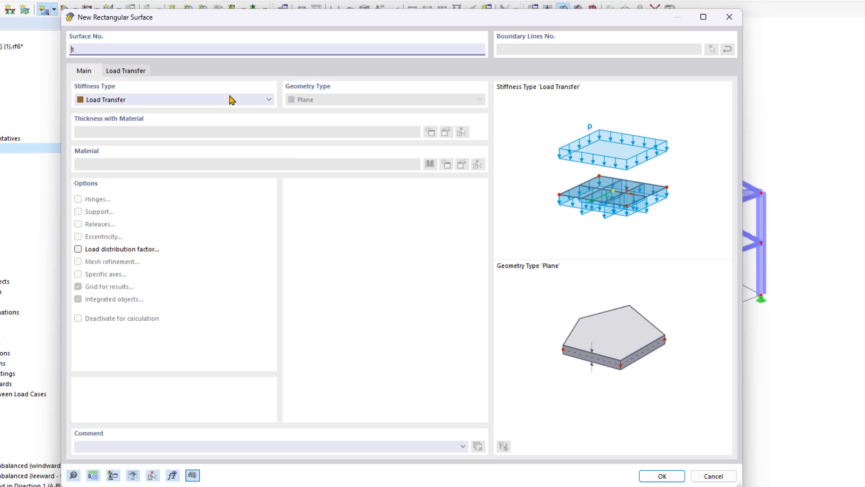
click(208, 100)
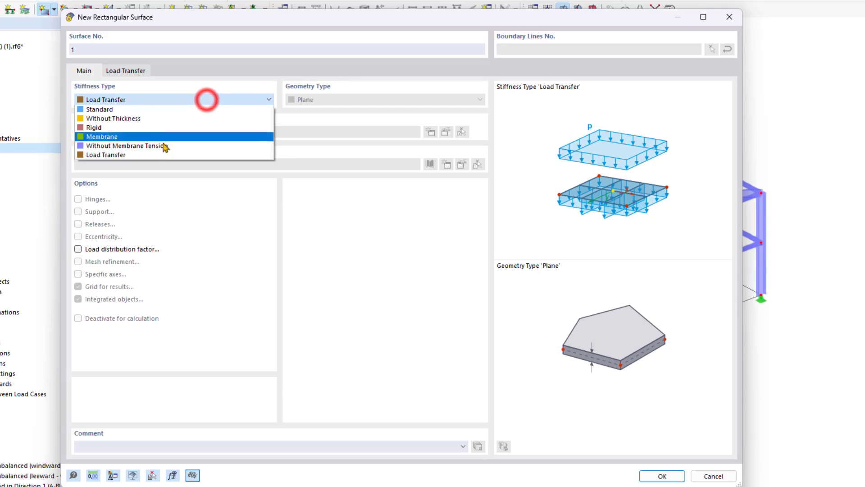
click(153, 154)
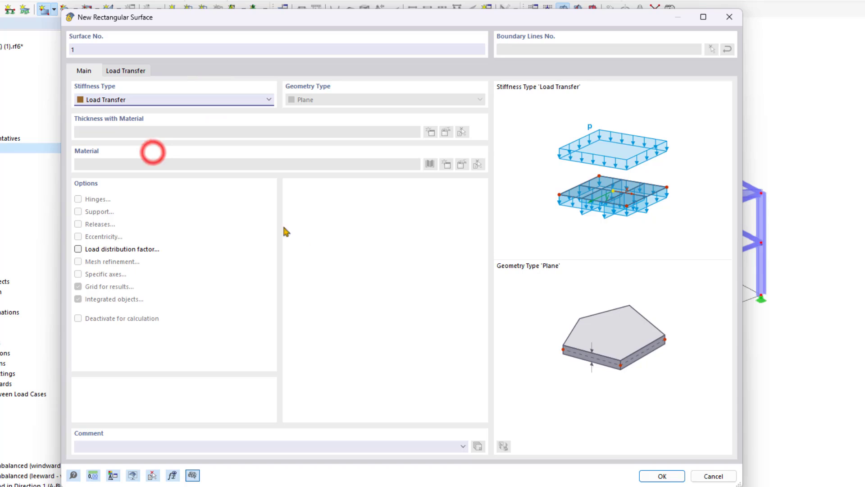
click(345, 262)
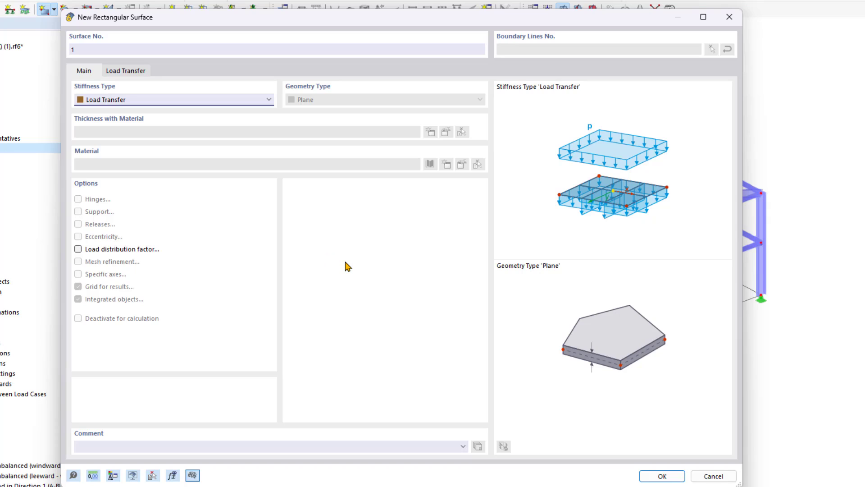
Step: Set the rectangular surface's load transfer direction to x & y | Stripes and accept its settings
click(129, 70)
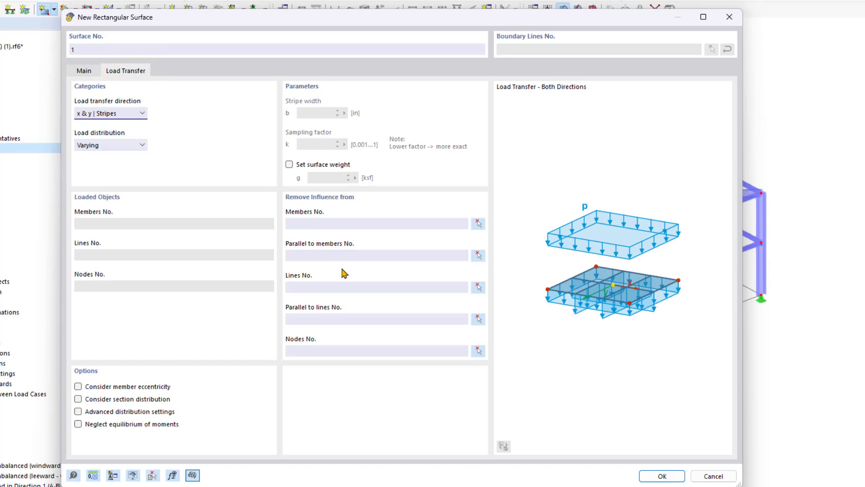
click(129, 113)
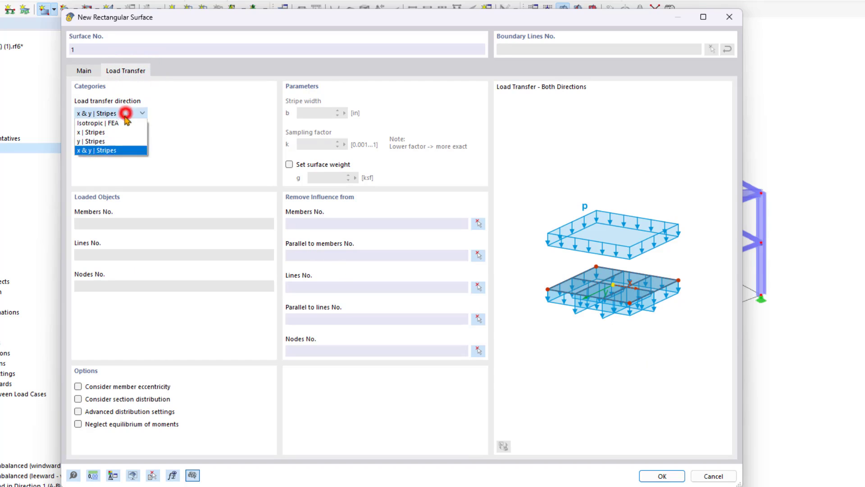
click(112, 150)
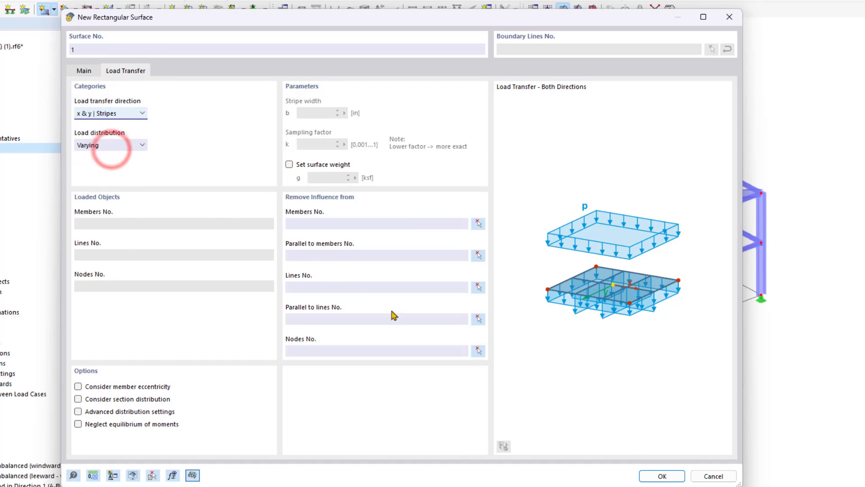
click(667, 474)
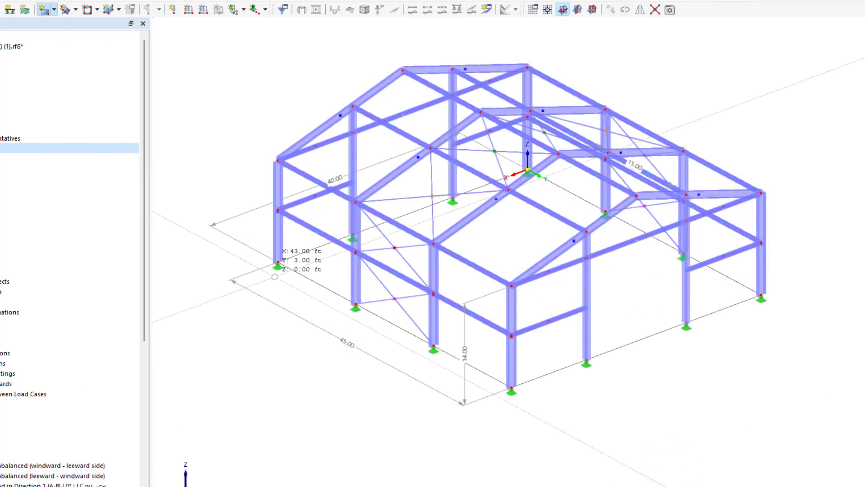
Step: Place the rectangular surface over the 45 ft side wall, from the corner base node to the eave node at X 40, Y 45, Z 14 ft
click(278, 263)
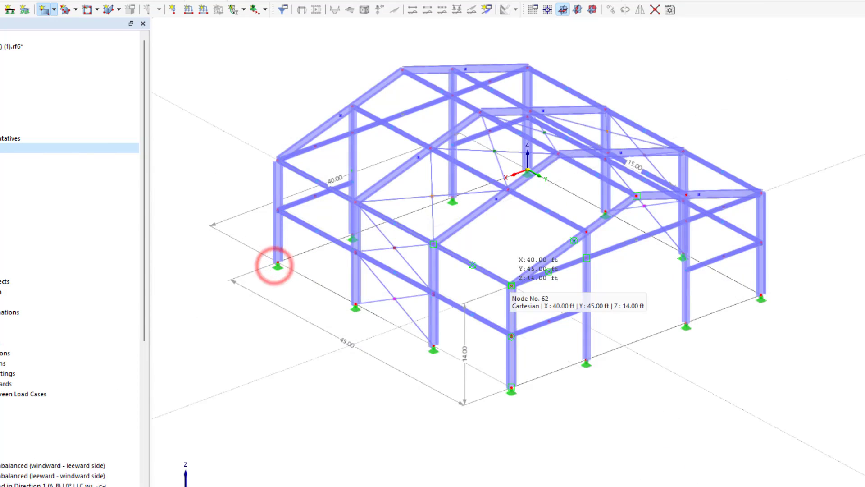
click(512, 286)
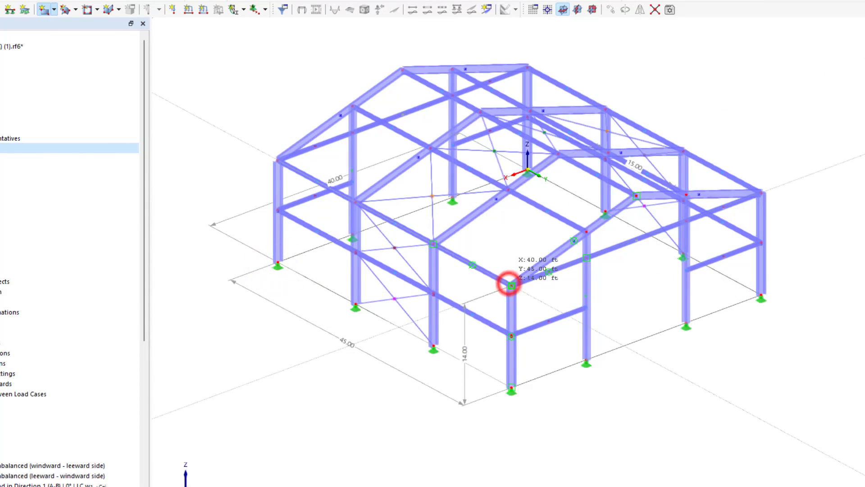
right_click(536, 463)
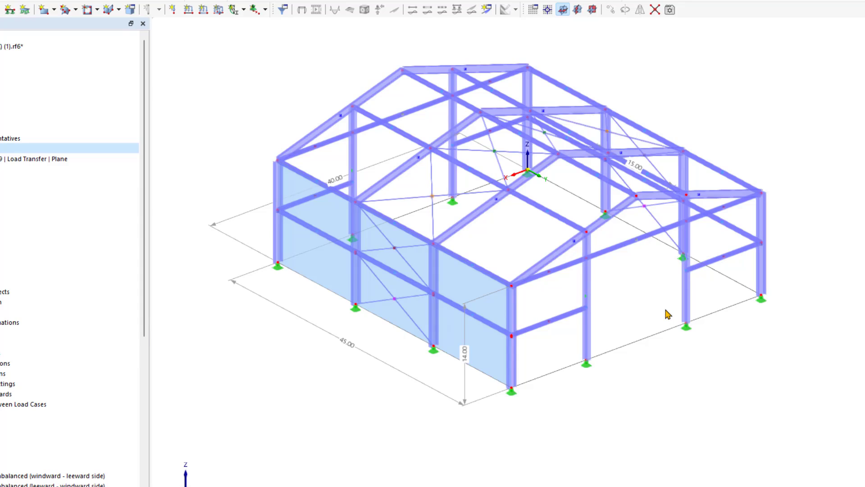
Step: Set up another plane surface with Load Transfer stiffness and x & y | Stripes distribution, defined by picking its boundary lines
click(55, 9)
click(96, 86)
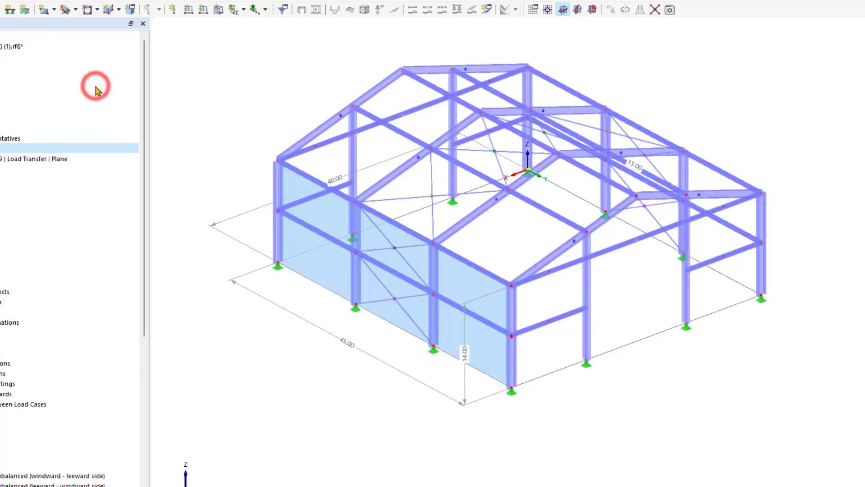
click(653, 379)
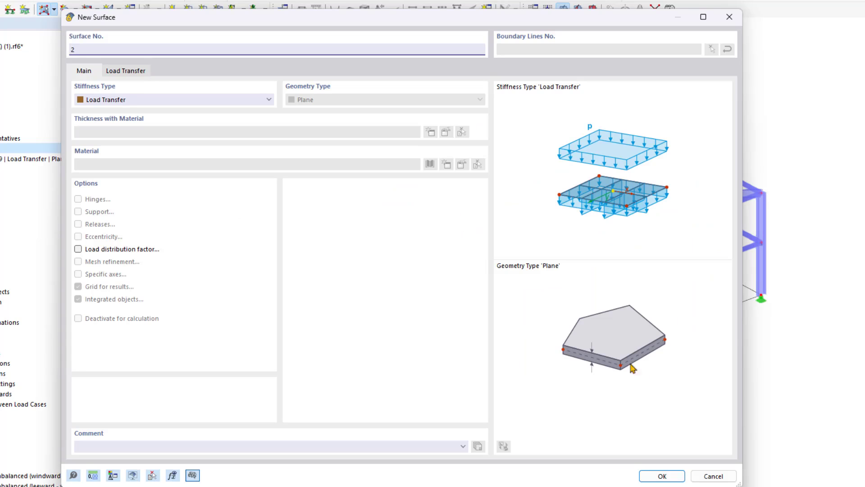
click(128, 72)
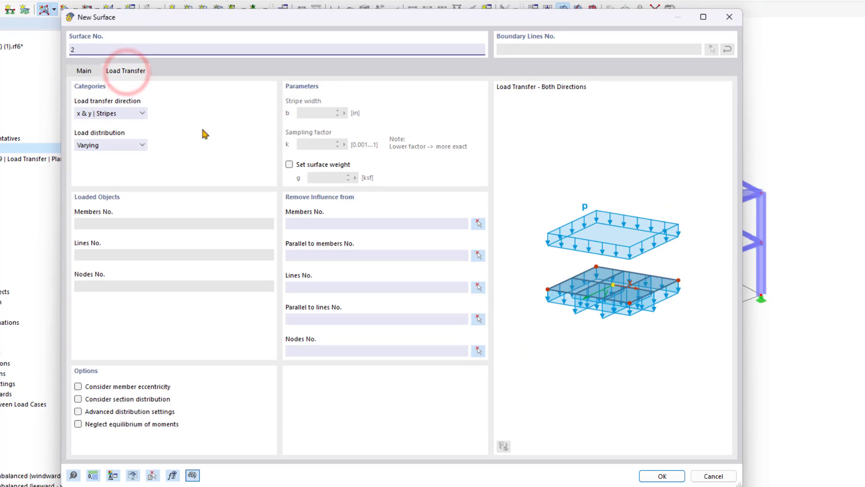
click(660, 474)
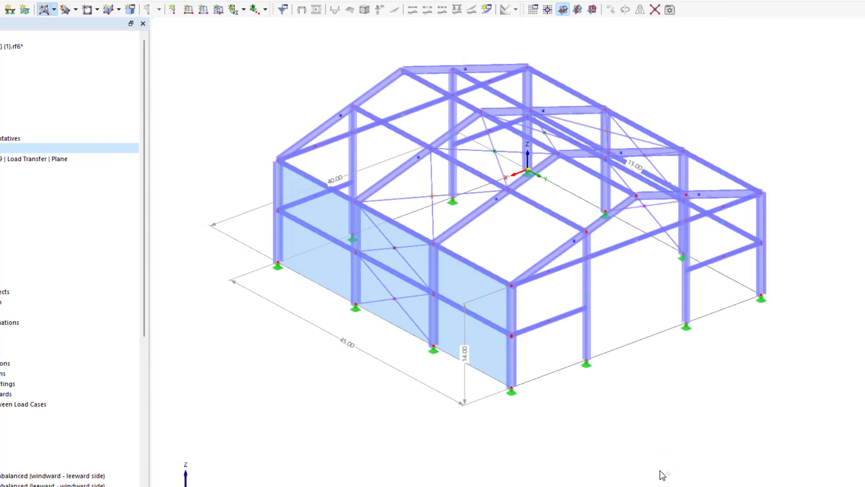
Step: Create the gable end wall surface at Y 45 ft from its ground lines, corner columns and rafters as boundary lines
click(554, 369)
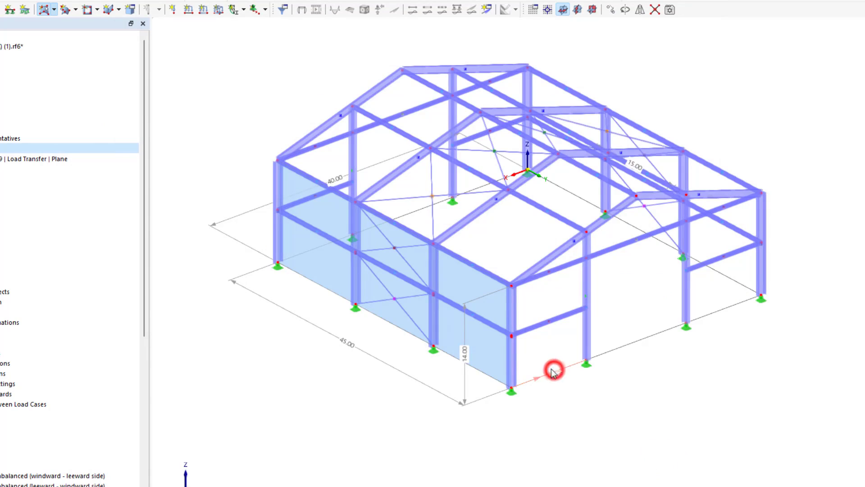
click(515, 355)
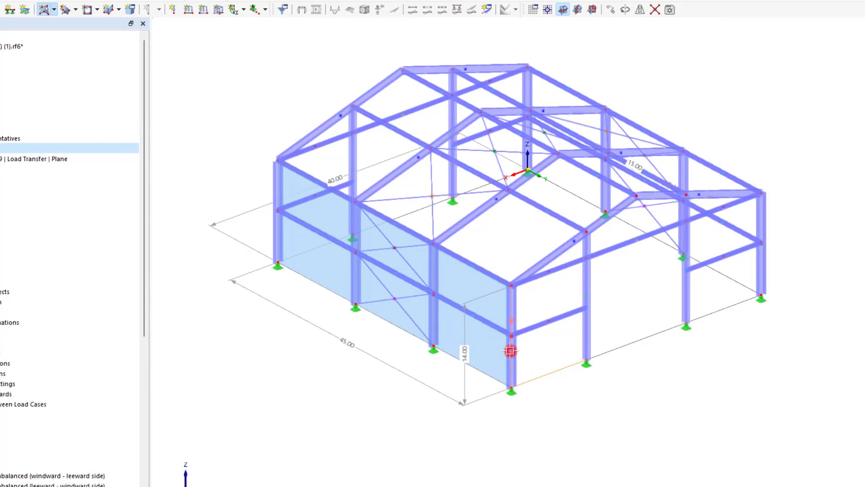
click(550, 252)
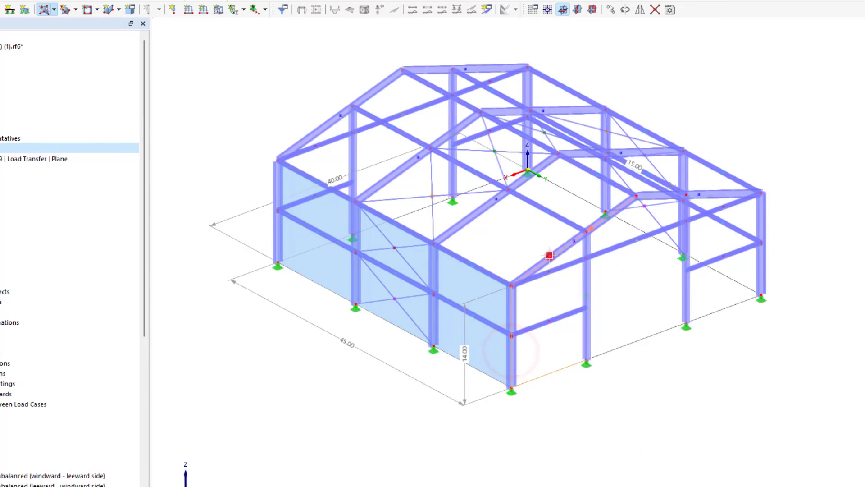
click(658, 196)
click(761, 218)
click(724, 306)
click(640, 315)
click(658, 311)
click(630, 344)
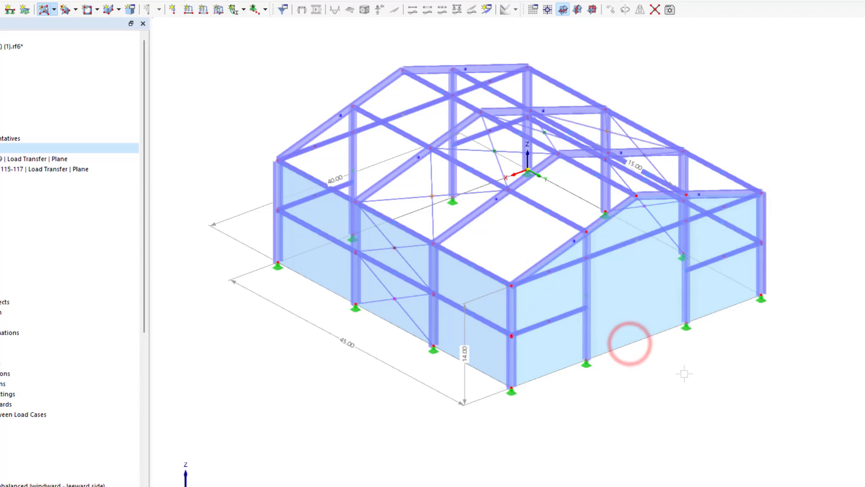
key(Escape)
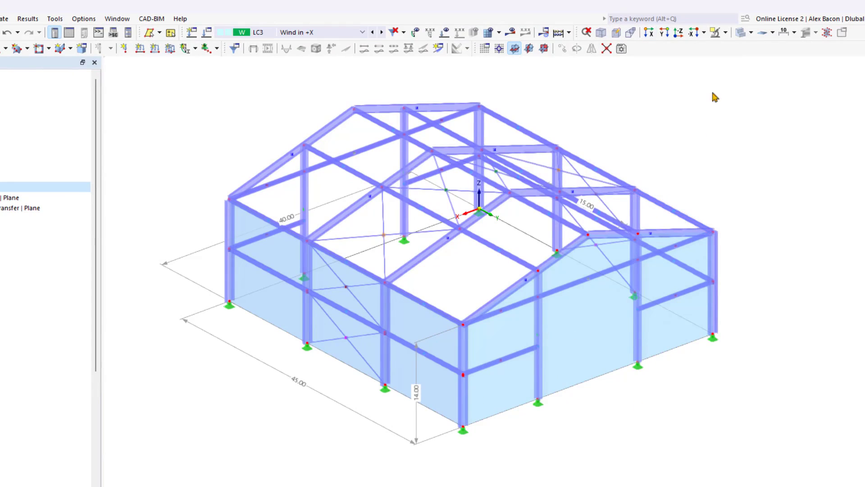
Step: Show the model as wireframe and copy the gable end wall surface -45 ft in Y onto the opposite gable end
click(741, 32)
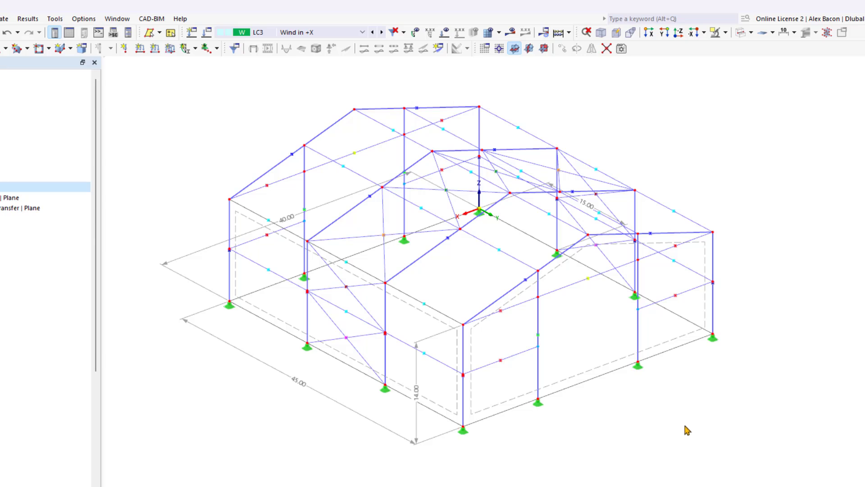
click(574, 377)
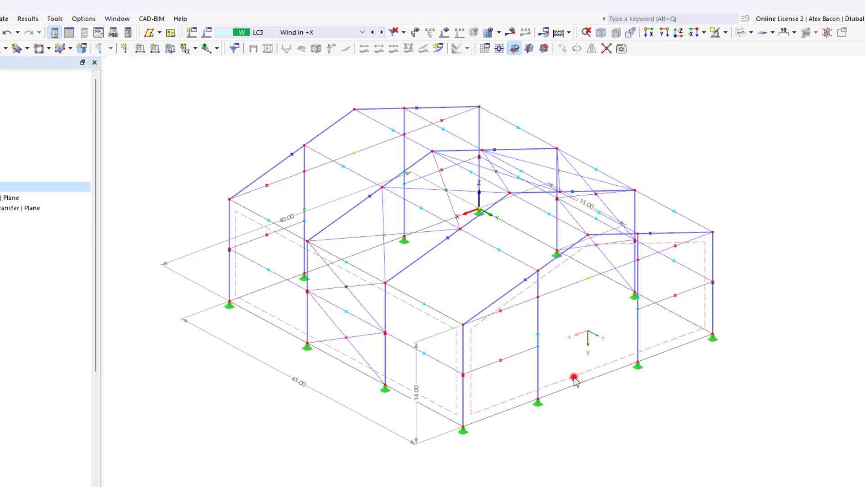
click(472, 411)
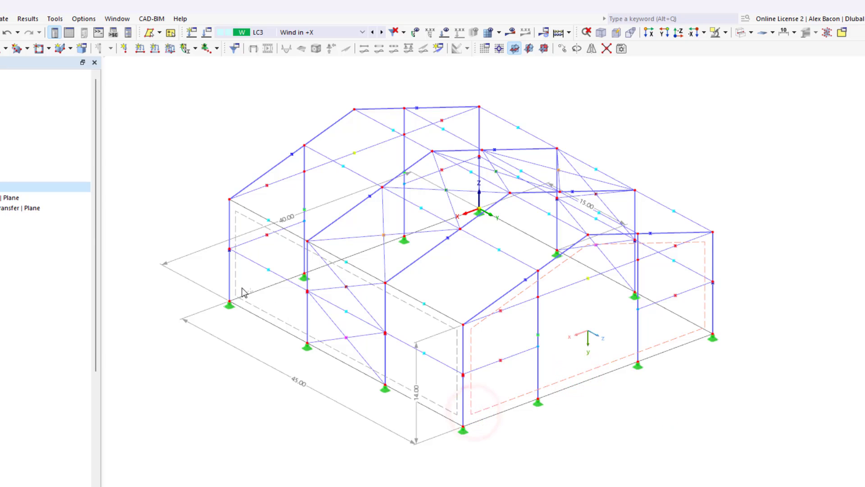
click(230, 302)
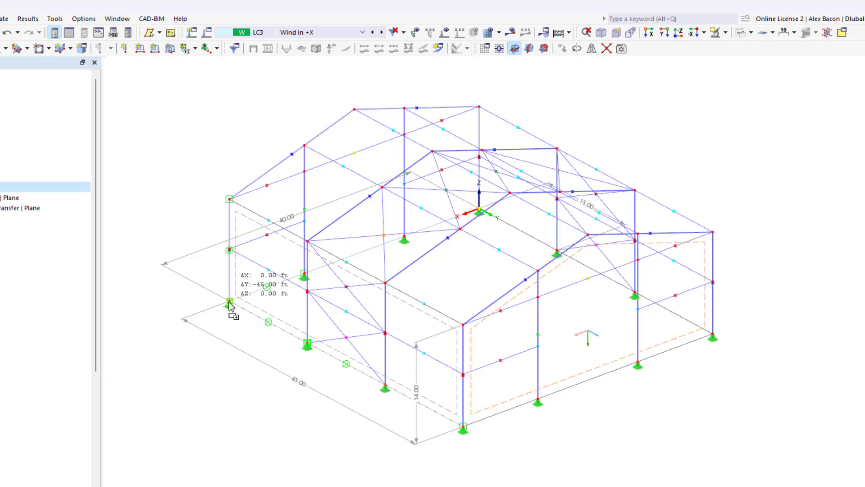
click(289, 391)
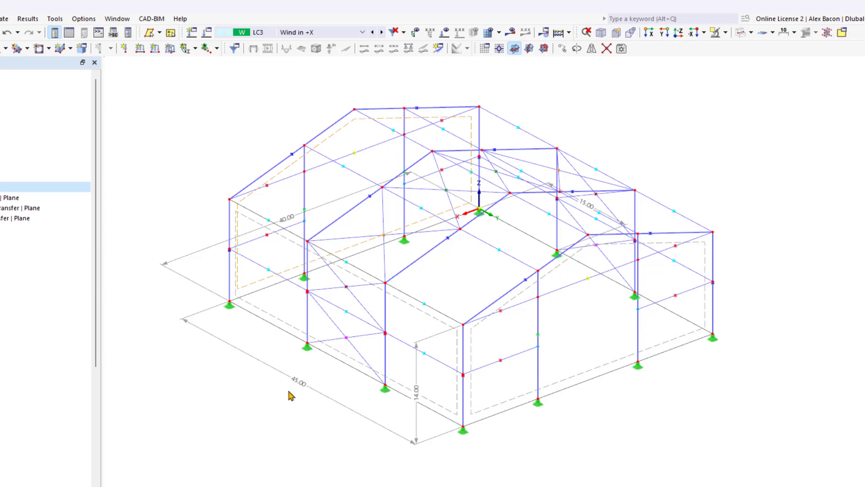
Step: Copy the 45 ft side wall surface onto the opposite side wall and restore the shaded display of the model
click(404, 387)
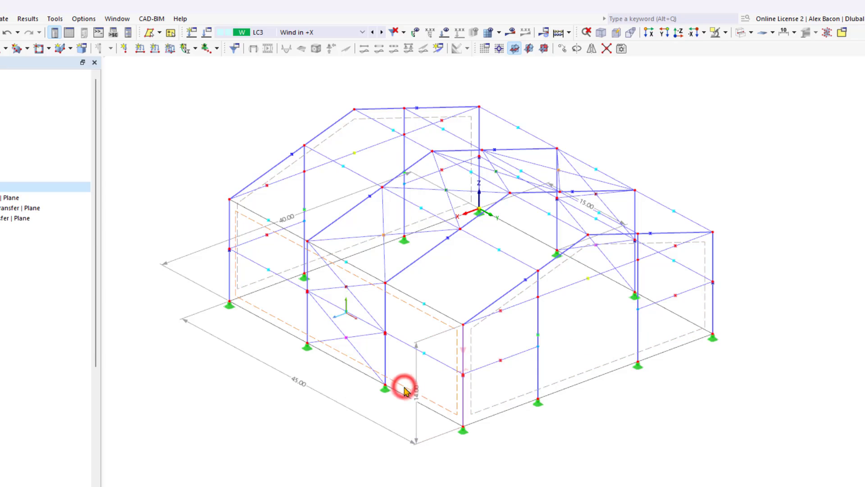
click(456, 413)
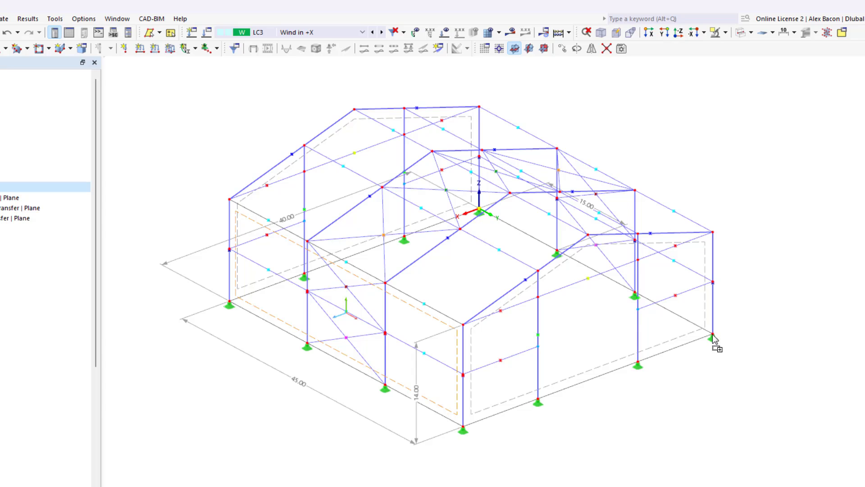
ctrl+middle_drag(712, 363, 580, 219)
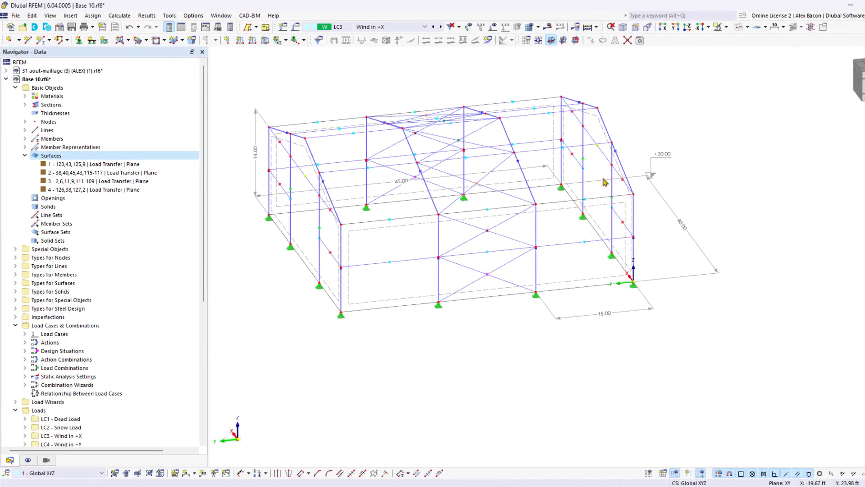
click(740, 26)
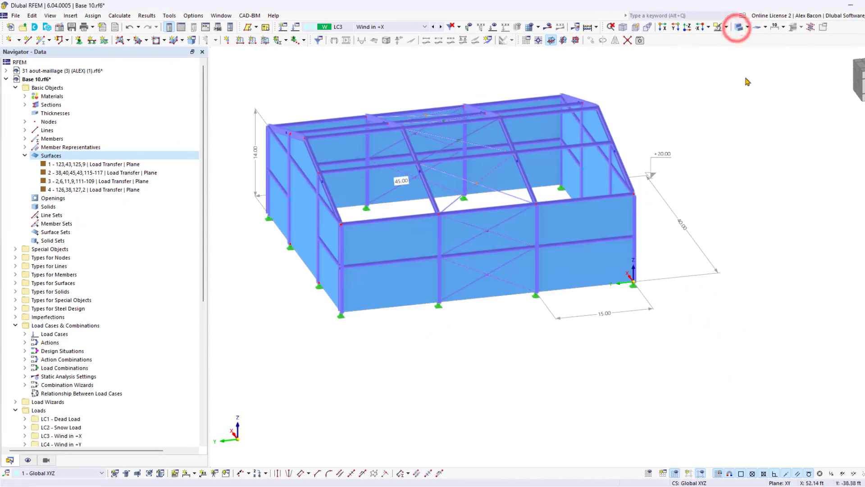
Step: Turn on the display of the local axis systems of the wall surfaces
click(740, 26)
click(734, 326)
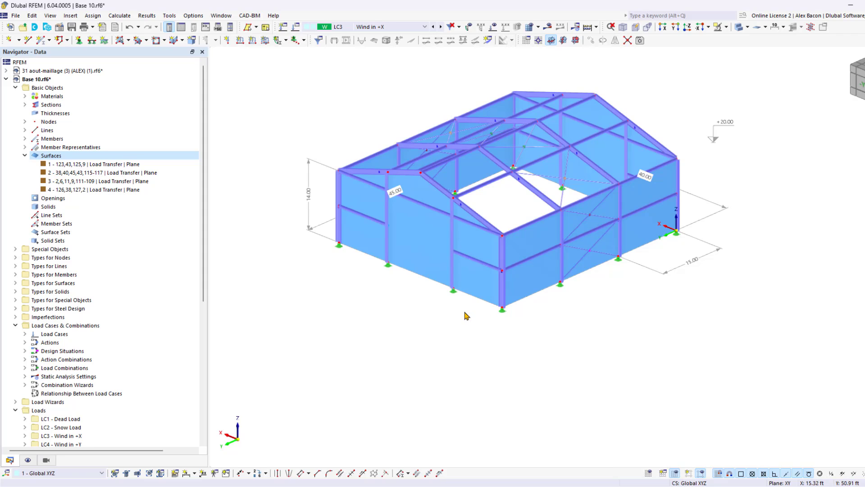
right_click(532, 280)
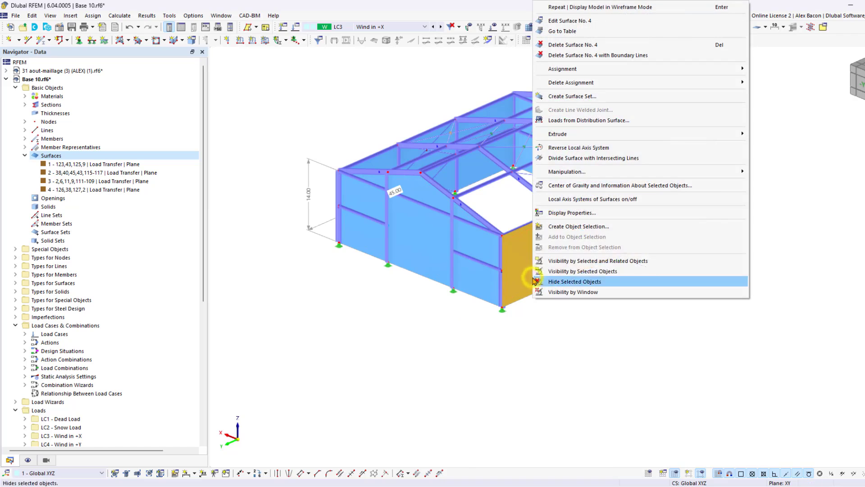
click(569, 201)
click(568, 352)
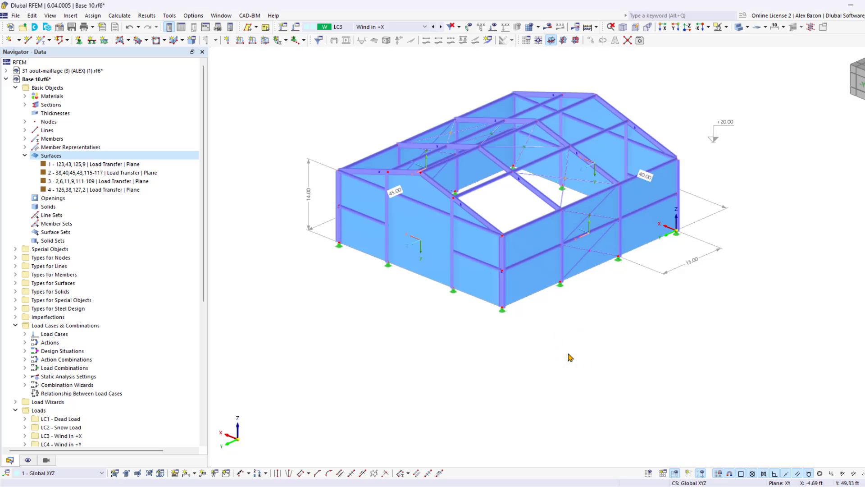
Step: Define a uniform surface load of 0.020 ksf in LC3 - Wind in +X, acting globally in X on true area
middle_click(569, 357)
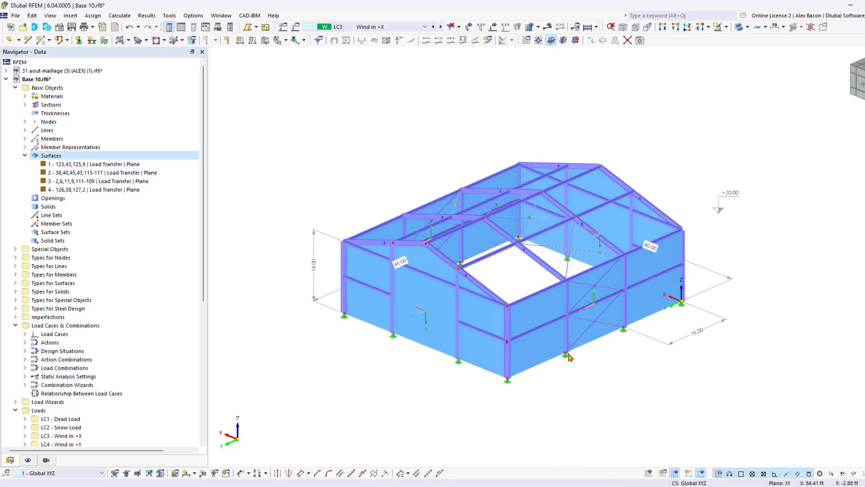
ctrl+middle_drag(569, 357, 512, 135)
click(263, 39)
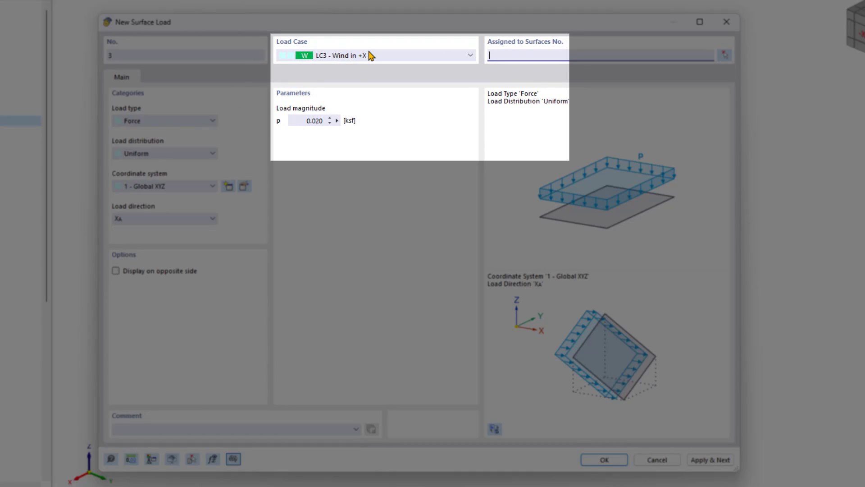
click(370, 55)
click(369, 54)
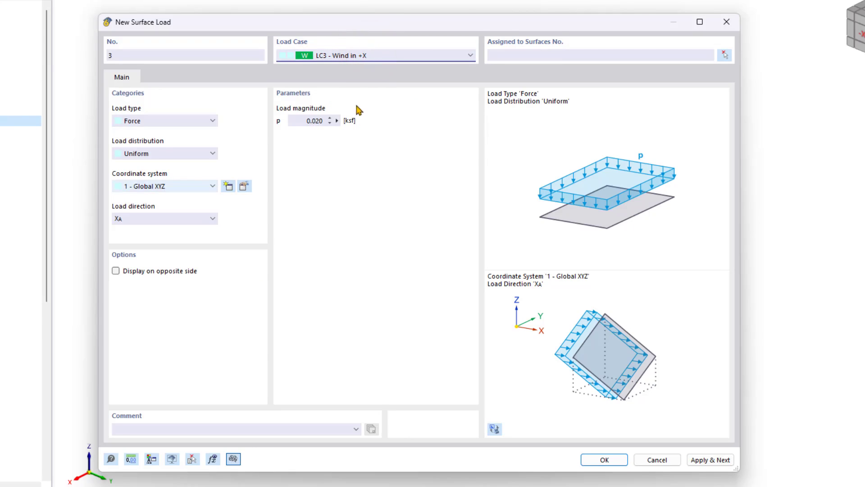
click(302, 123)
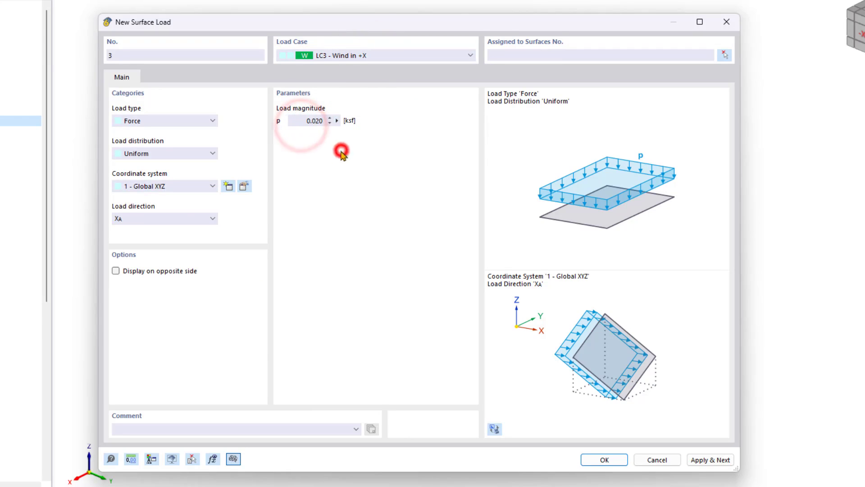
click(179, 218)
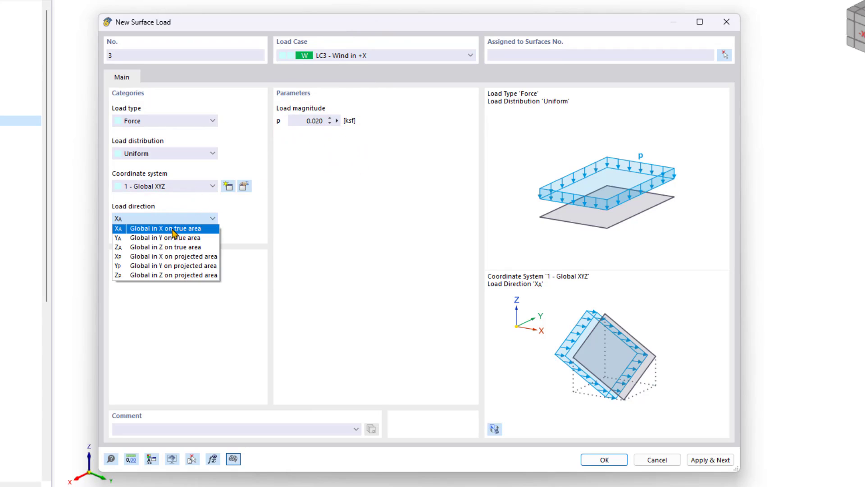
click(175, 228)
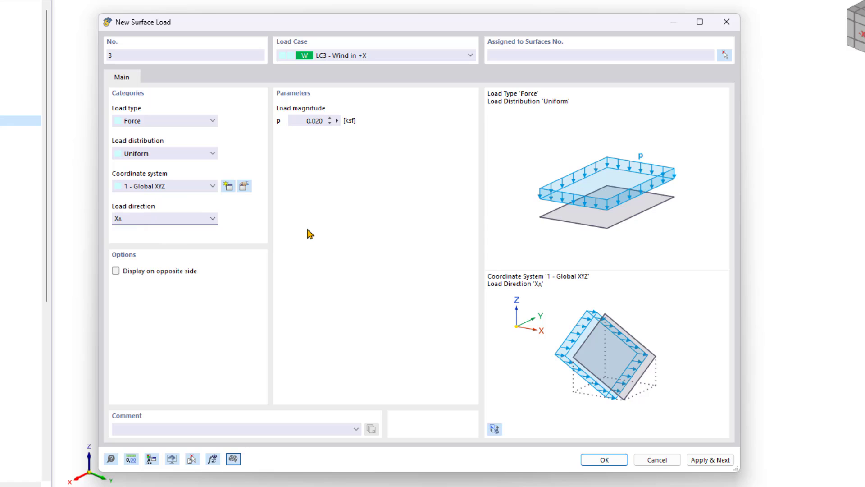
click(604, 460)
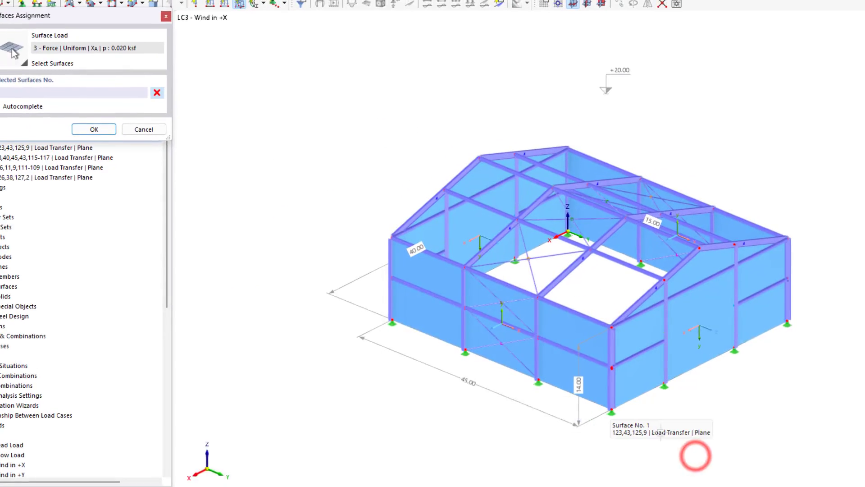
Step: Assign the X-direction wind load to both 45 ft side walls, surfaces 1 and 4
click(480, 295)
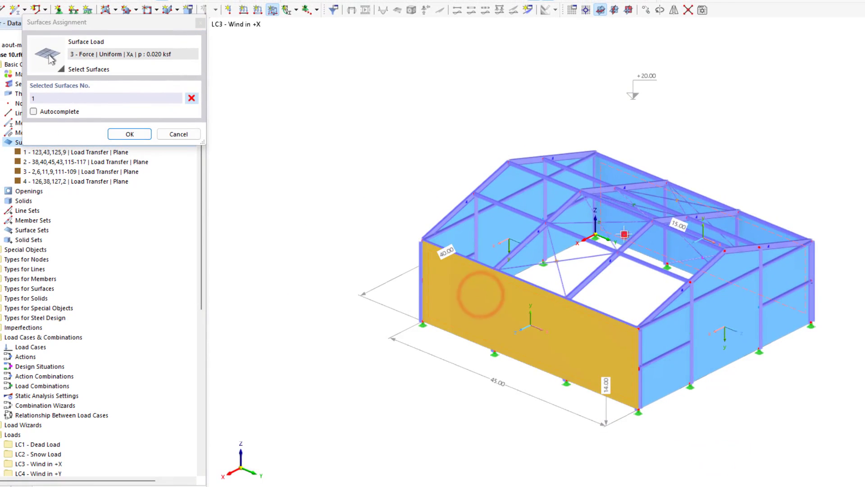
click(623, 235)
click(137, 134)
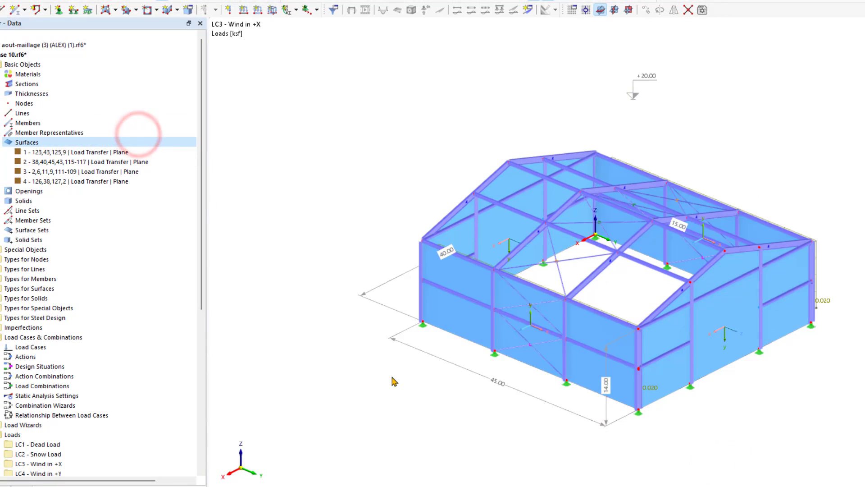
Step: Define another uniform surface load of 0.020 ksf in LC4 - Wind in +Y, acting globally in Y on true area
ctrl+middle_drag(349, 338, 394, 381)
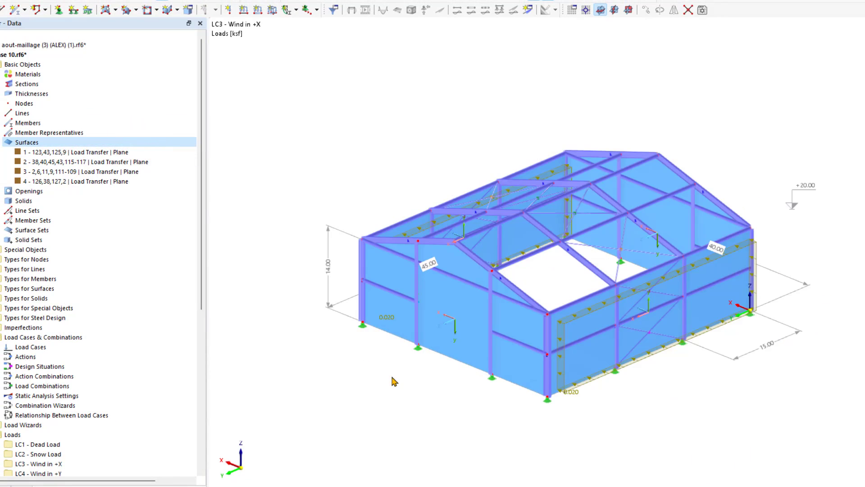
click(272, 10)
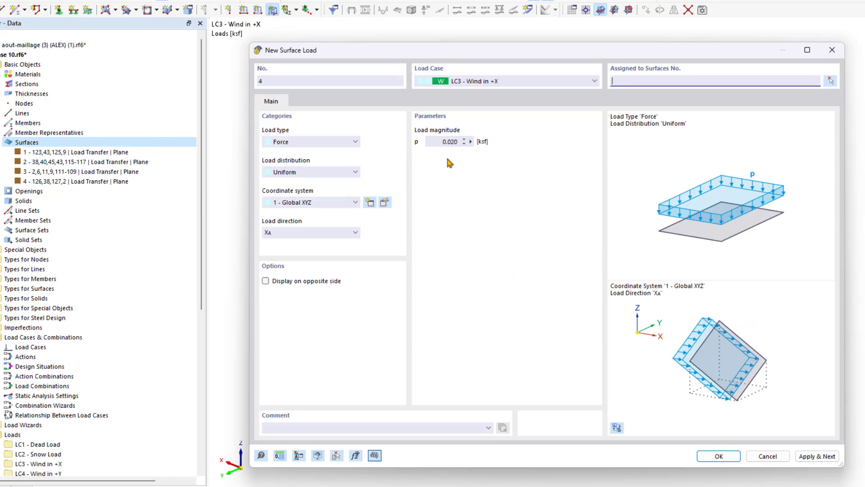
click(324, 231)
click(312, 251)
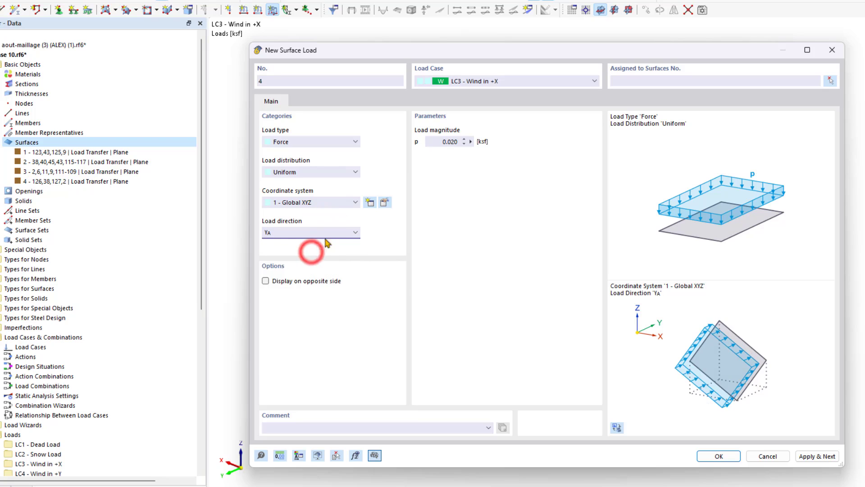
click(484, 81)
click(500, 117)
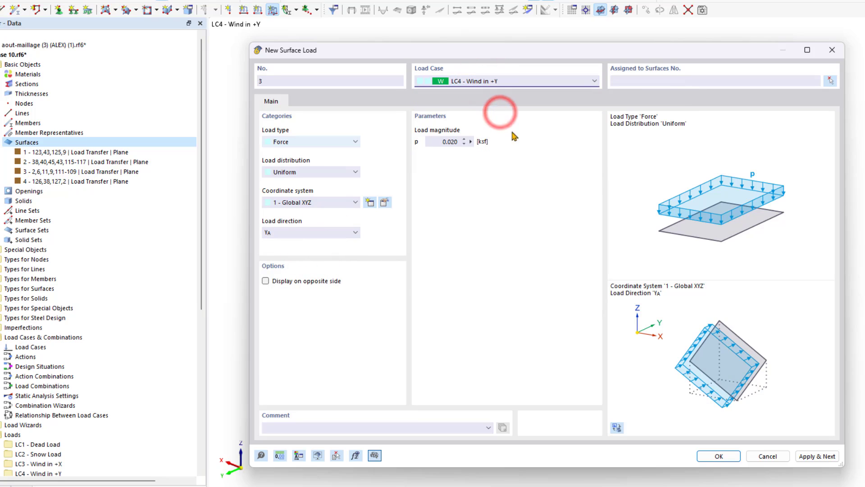
click(716, 457)
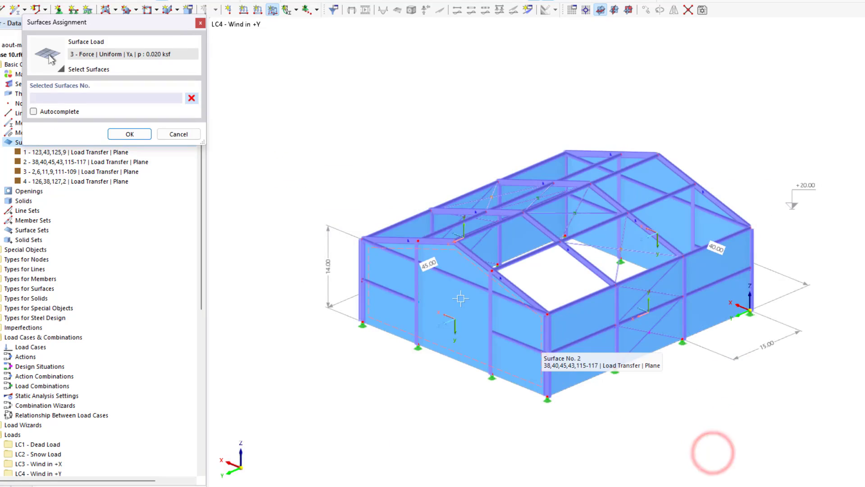
Step: Assign the Y-direction wind load to both gable end walls, surfaces 2 and 3
click(460, 299)
click(660, 221)
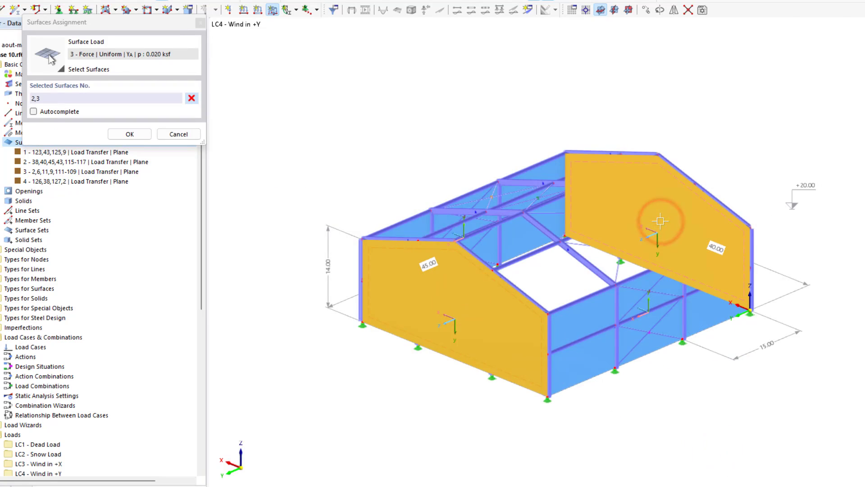
click(139, 136)
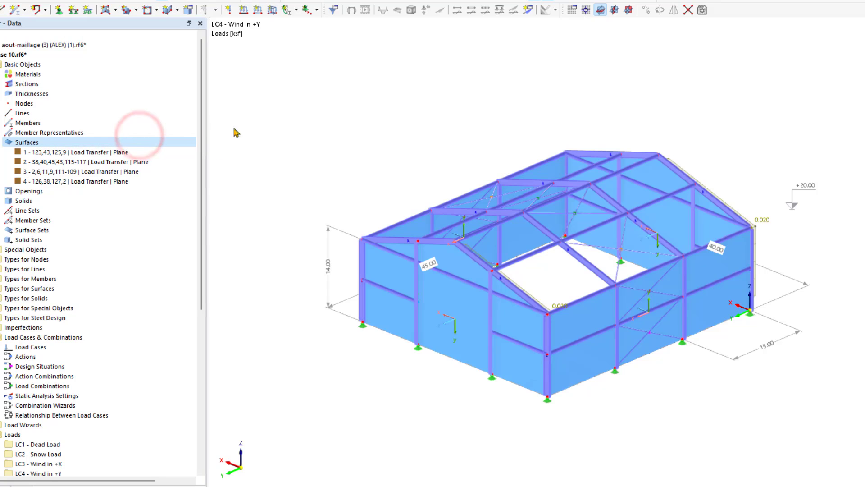
Step: In LC3 - Wind in +X, set the load magnitude on the leeward side wall, surface 1, to 0.006 ksf
ctrl+middle_drag(659, 92, 434, 126)
click(399, 2)
click(409, 23)
ctrl+middle_drag(680, 238, 613, 230)
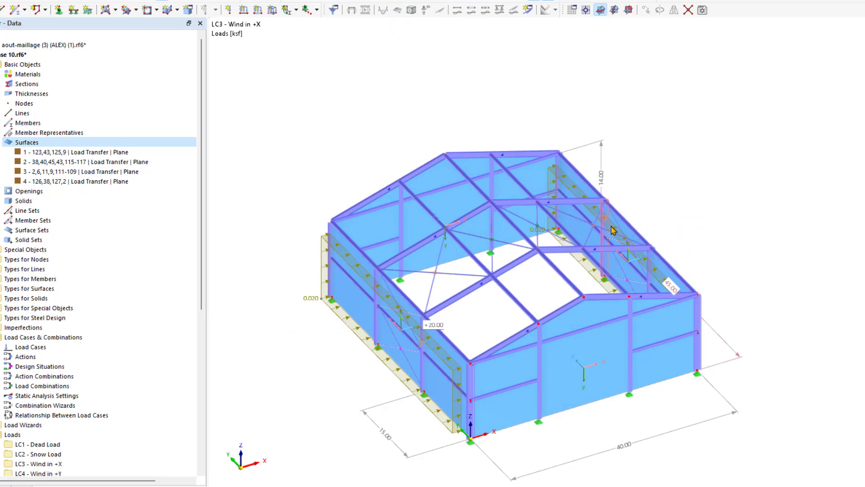
double_click(580, 260)
click(454, 142)
key(BackSpace)
text(060)
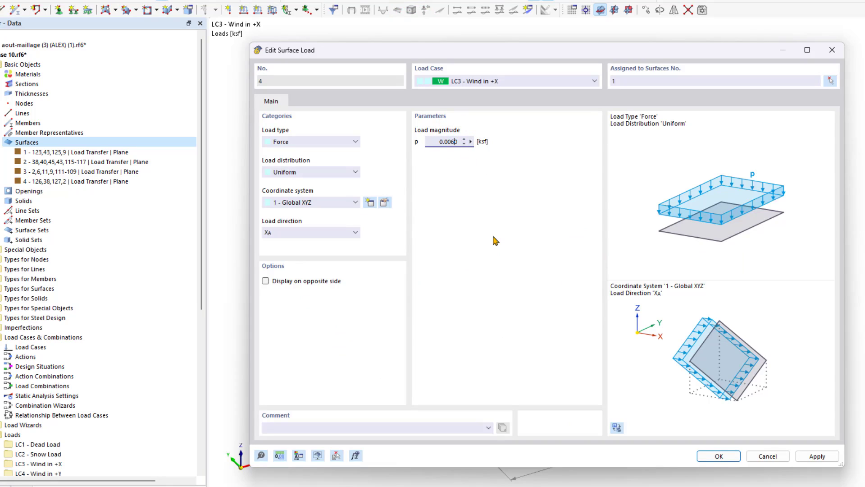
click(723, 455)
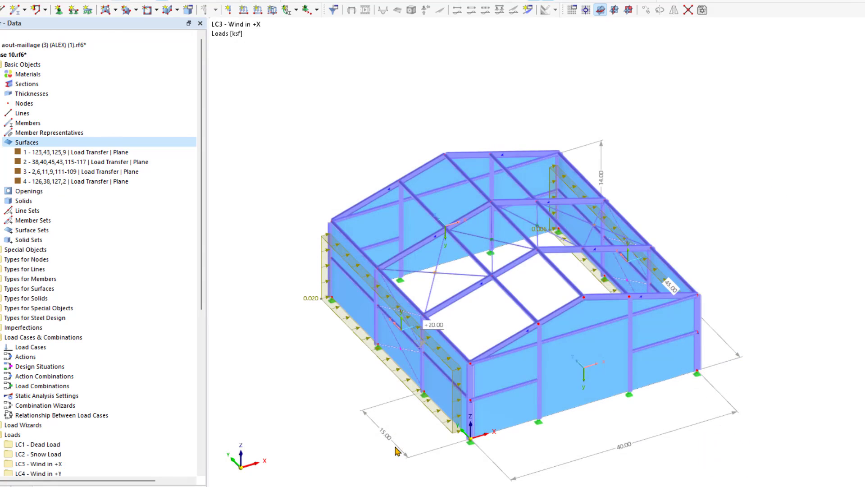
Step: In LC4 - Wind in +Y, set the load magnitude on the leeward gable end wall, surface 2, to 0.006 ksf
click(409, 2)
click(424, 30)
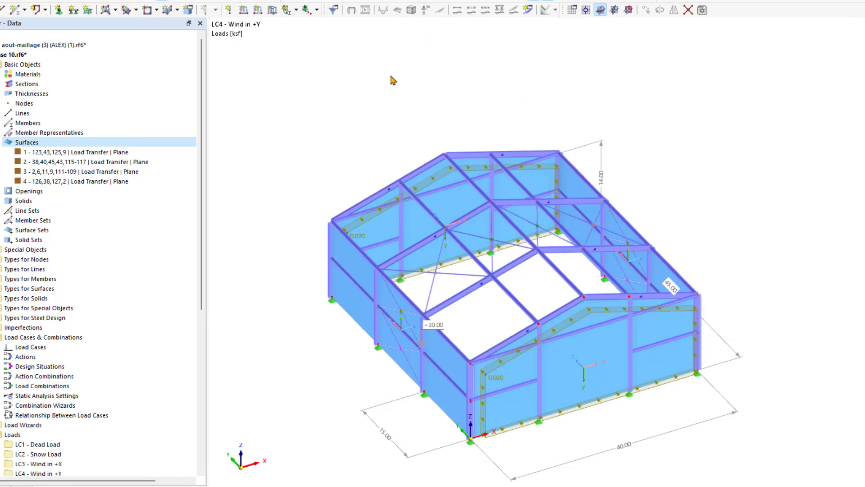
double_click(353, 229)
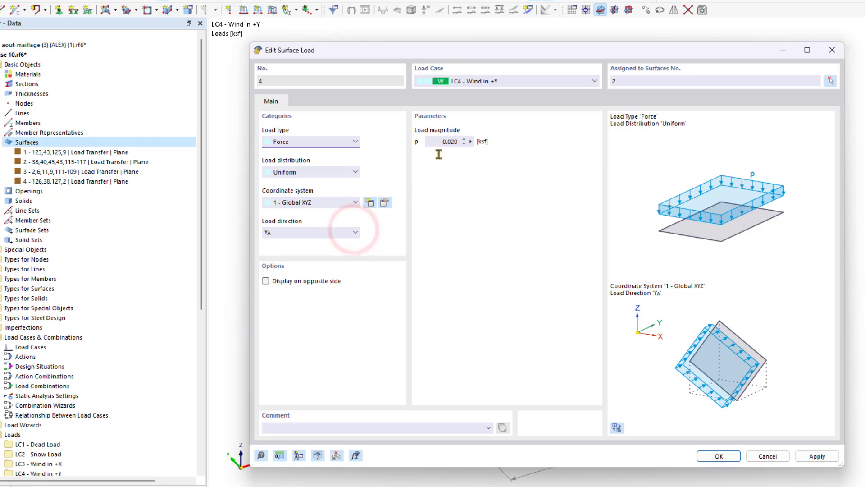
click(455, 141)
key(BackSpace)
text(060)
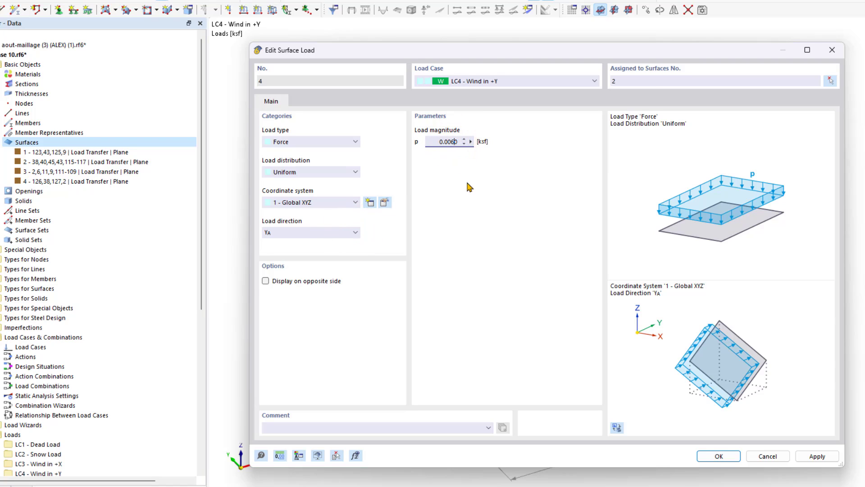
click(734, 455)
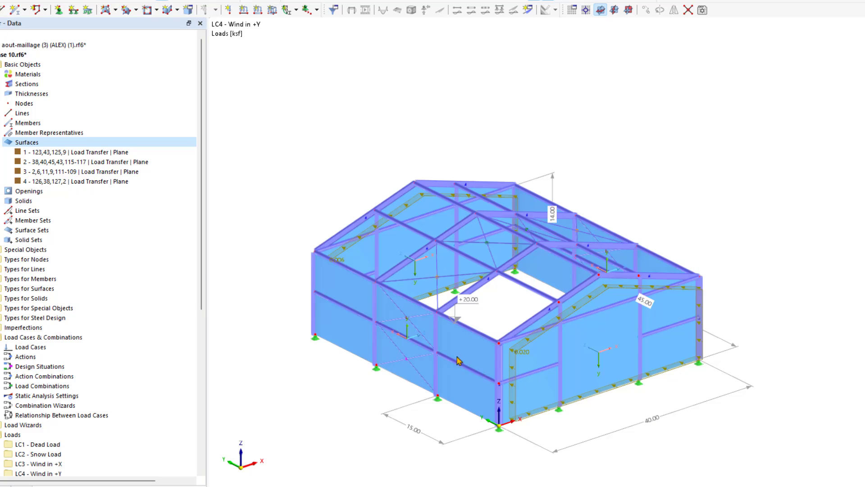
Step: Add the loads of LC3 - Wind in +X to the existing load case LC23, Minimum Wind Load in Direction 1
scroll(112, 241, down, 9)
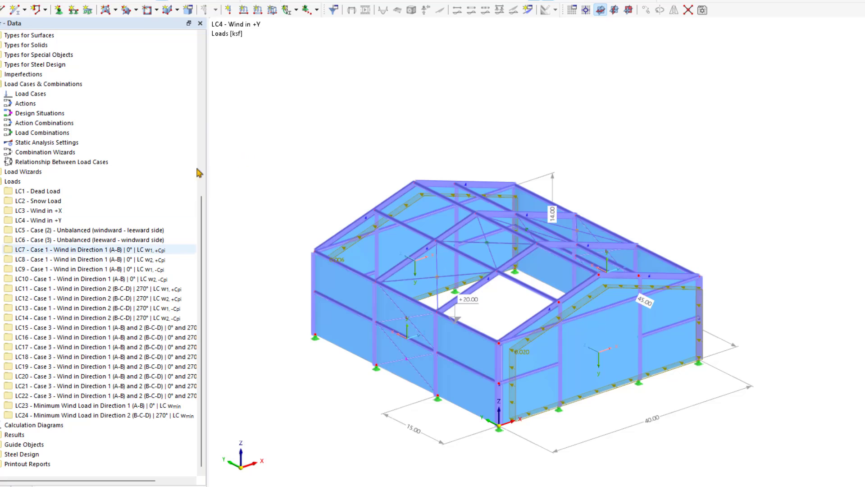
click(69, 210)
right_click(67, 209)
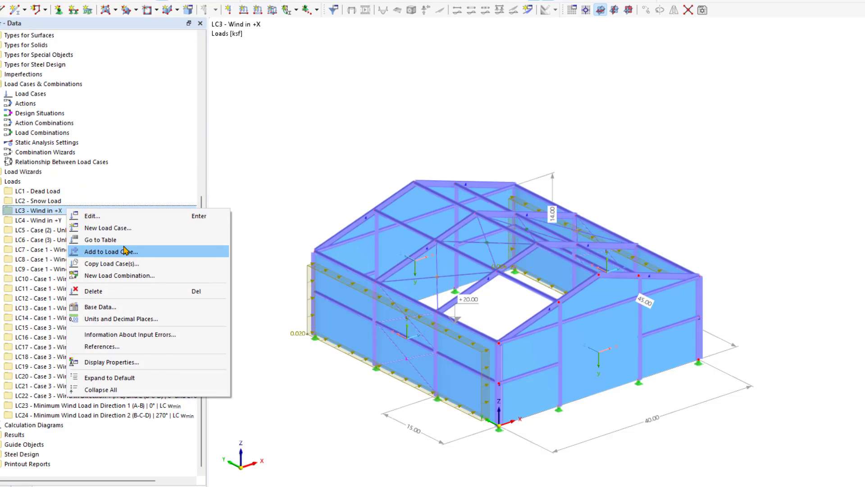
click(125, 250)
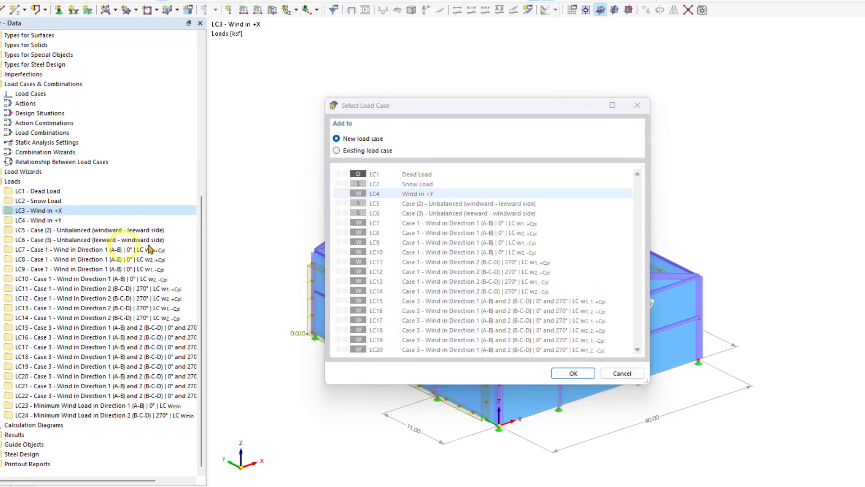
click(346, 150)
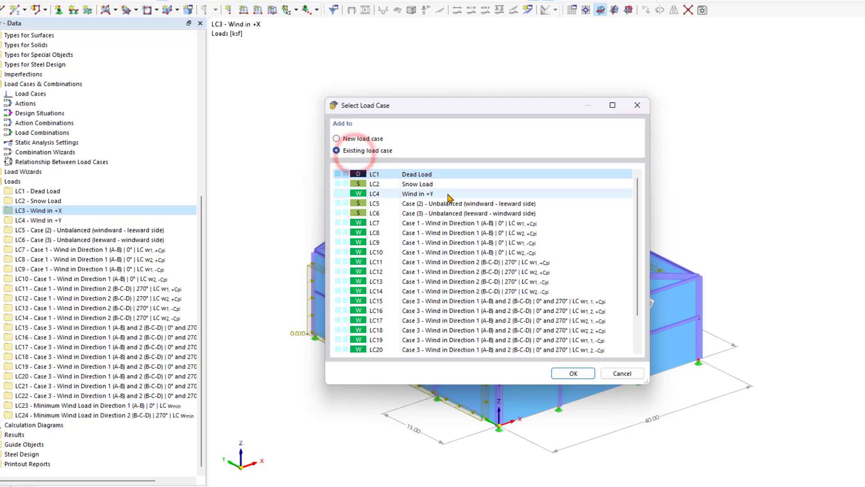
scroll(449, 198, down, 2)
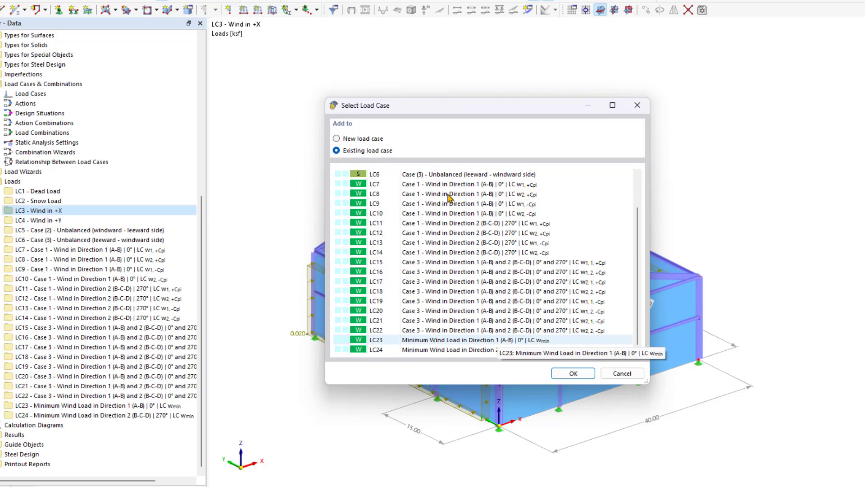
click(497, 340)
click(561, 376)
Step: Add the loads of LC4 - Wind in +Y to the existing load case LC24, Minimum Wind Load in Direction 2
click(58, 220)
right_click(60, 220)
click(101, 260)
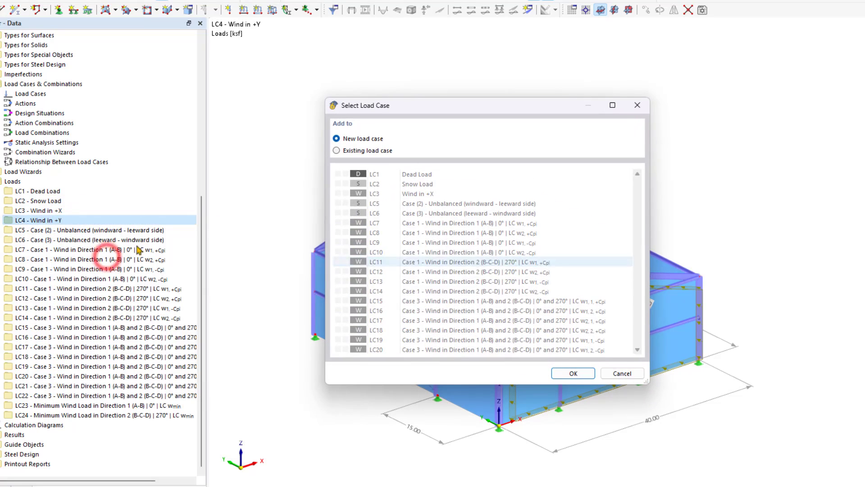
click(383, 152)
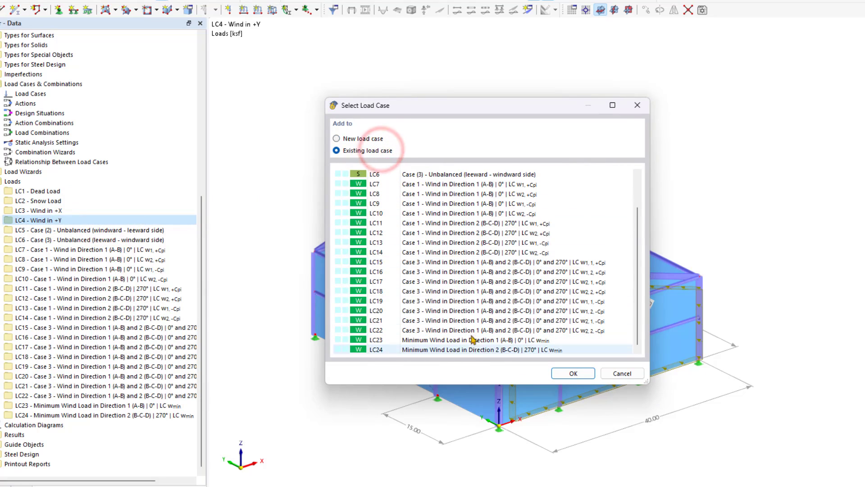
click(479, 349)
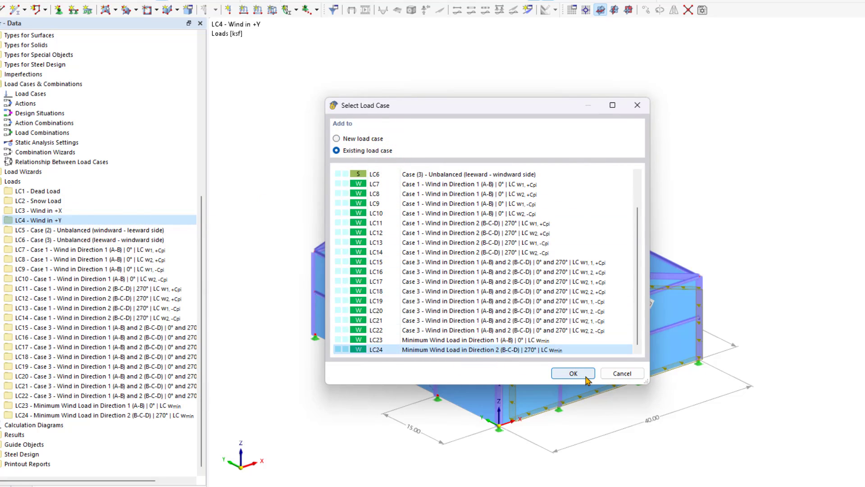
click(586, 376)
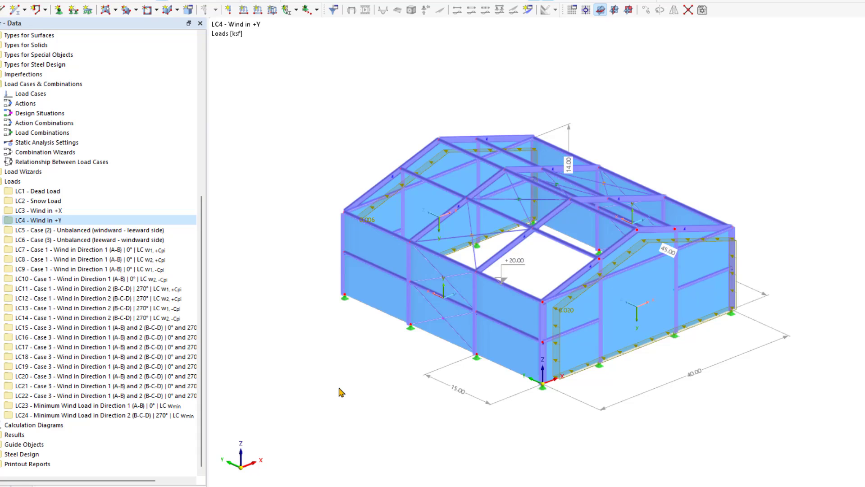
Step: Delete the windward and leeward side wall area loads from LC23, Minimum Wind Load in Direction 1
click(90, 405)
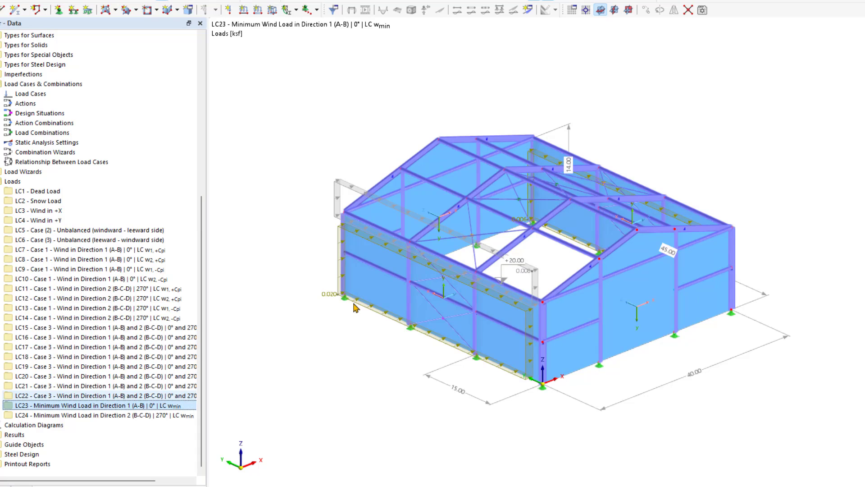
mouse_move(354, 308)
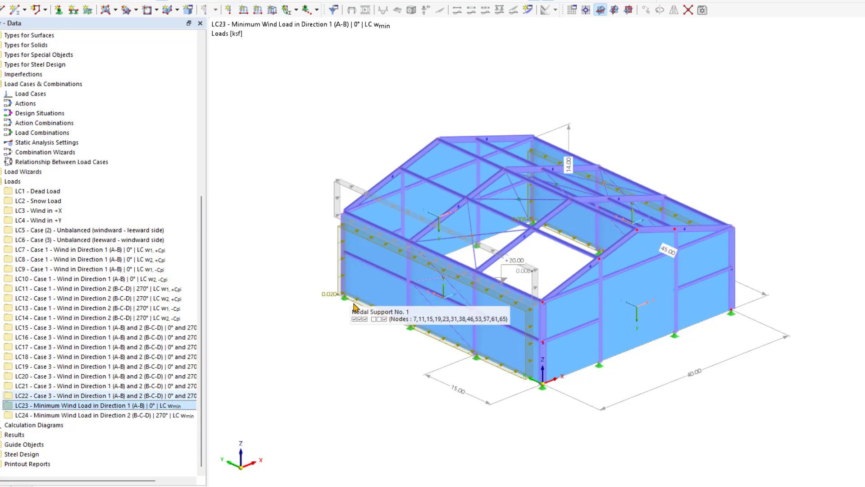
click(353, 299)
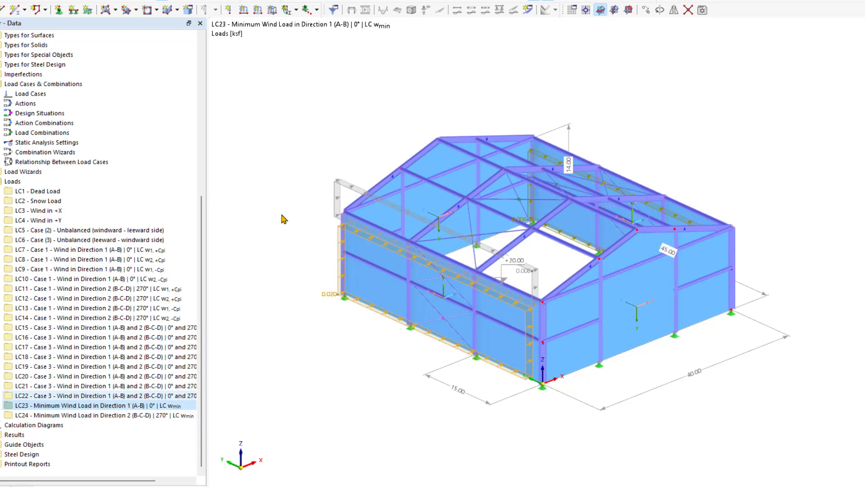
click(570, 241)
click(579, 316)
scroll(554, 279, up, 5)
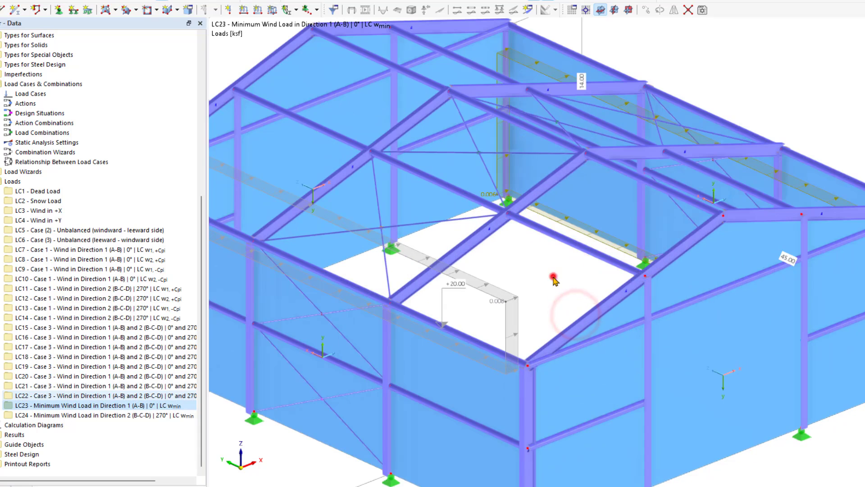
click(558, 227)
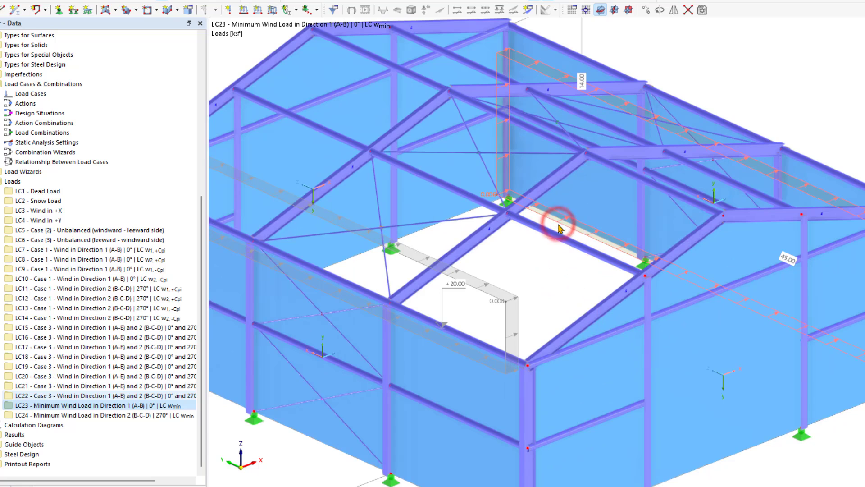
key(Escape)
middle_click(558, 229)
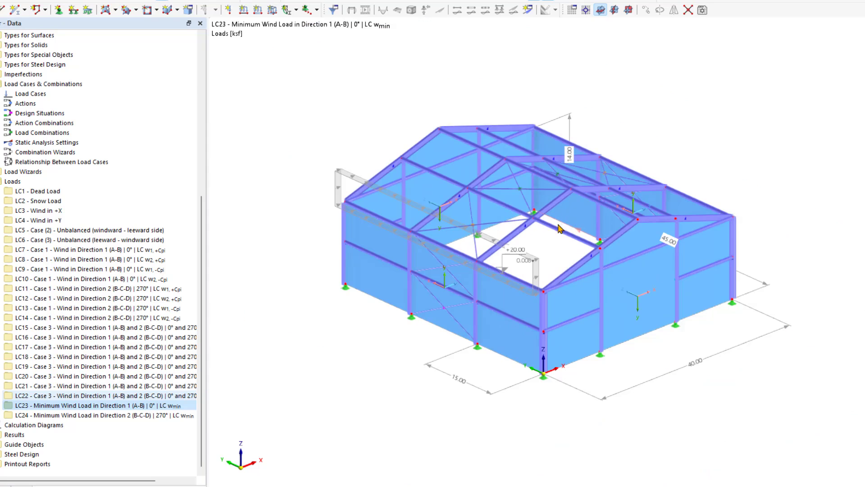
Step: Delete the two gable end wall area loads from LC24, Minimum Wind Load in Direction 2
click(130, 415)
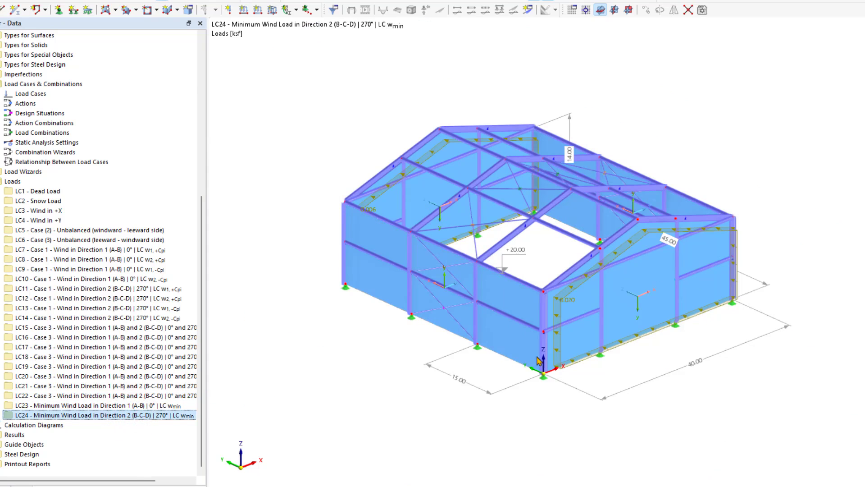
click(562, 357)
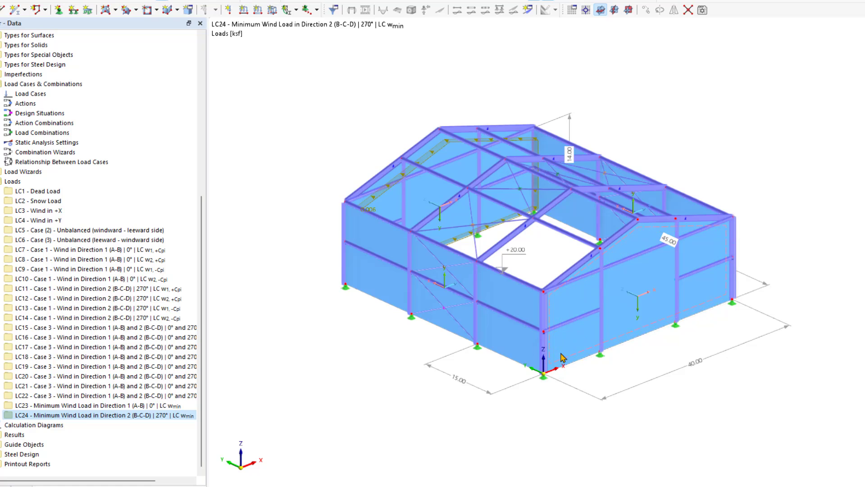
click(374, 198)
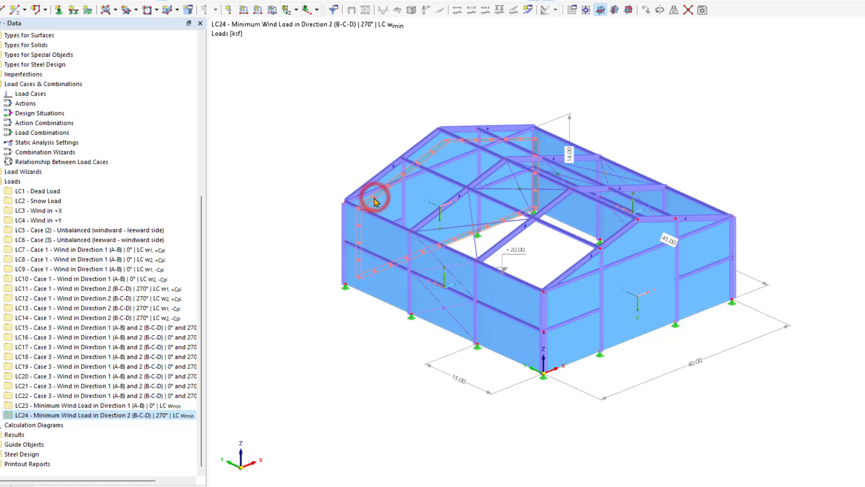
key(Escape)
click(325, 145)
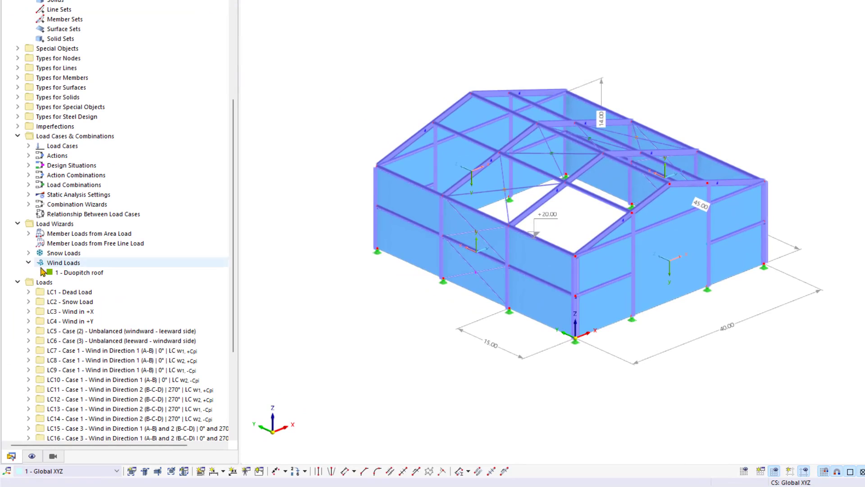
Step: Change the type of the existing Duopitch roof wind load wizard to Vertical walls with duopitch roof
click(86, 273)
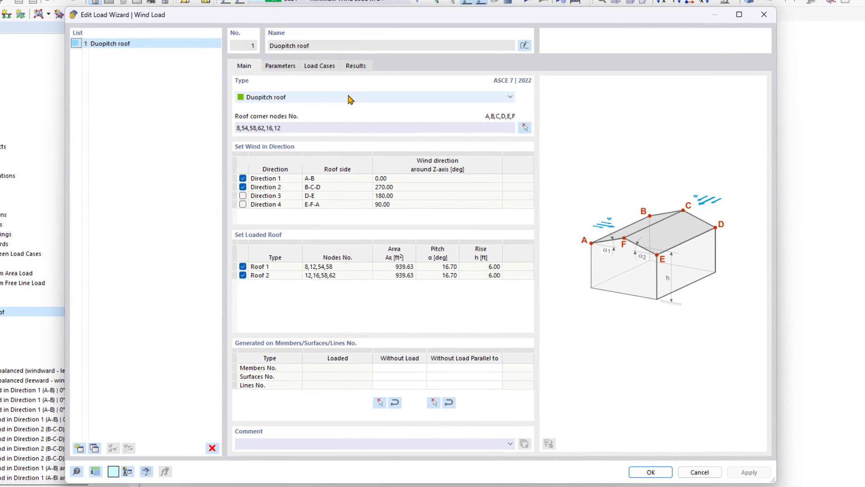
click(350, 99)
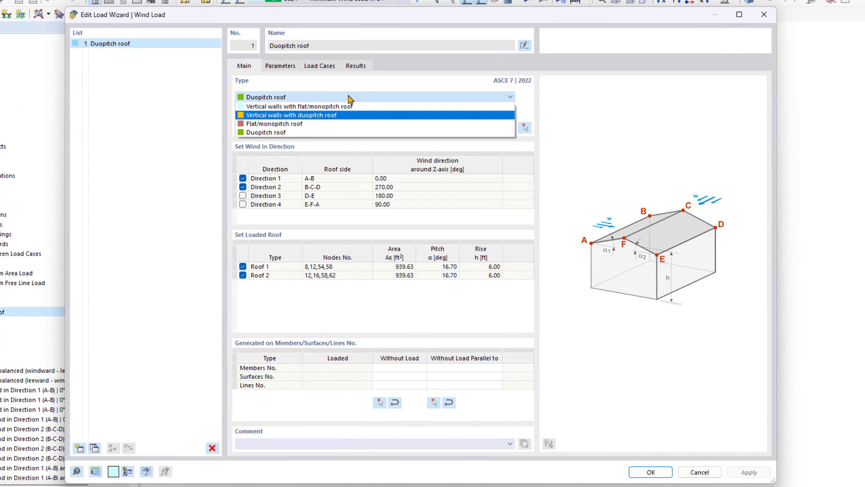
click(331, 116)
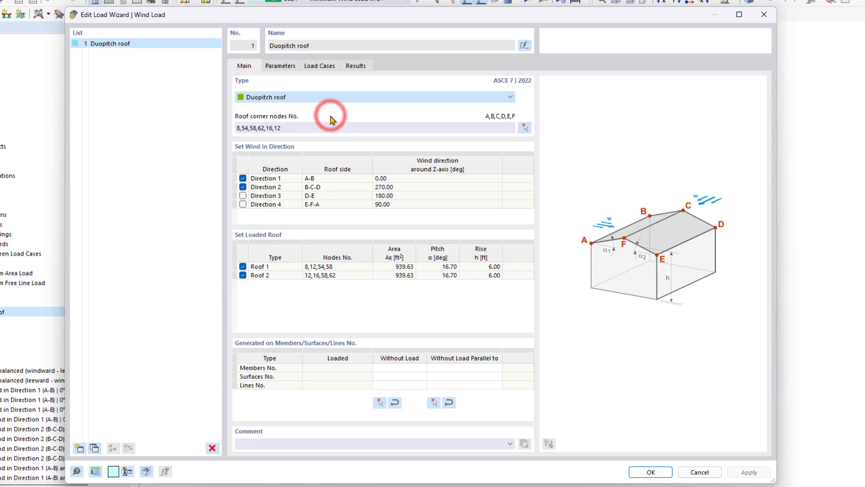
key(Down)
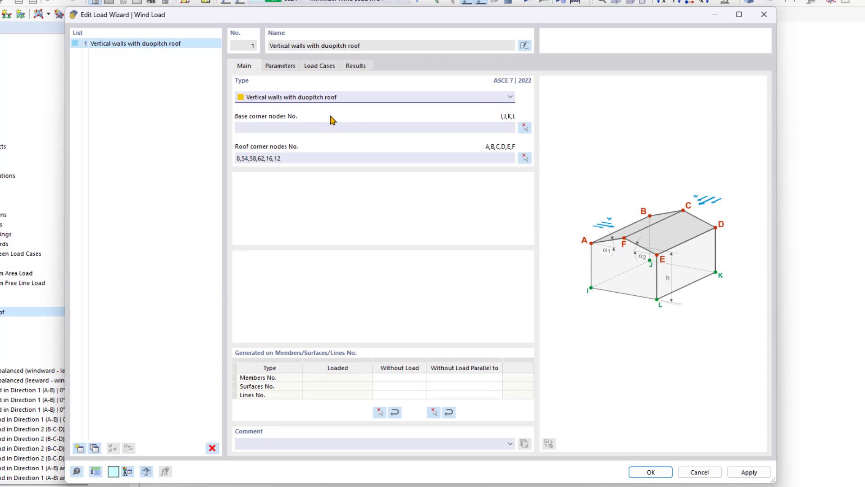
Step: Assign the hall's four base corner nodes 7, 53, 61 and 15 to the wind load wizard
click(525, 127)
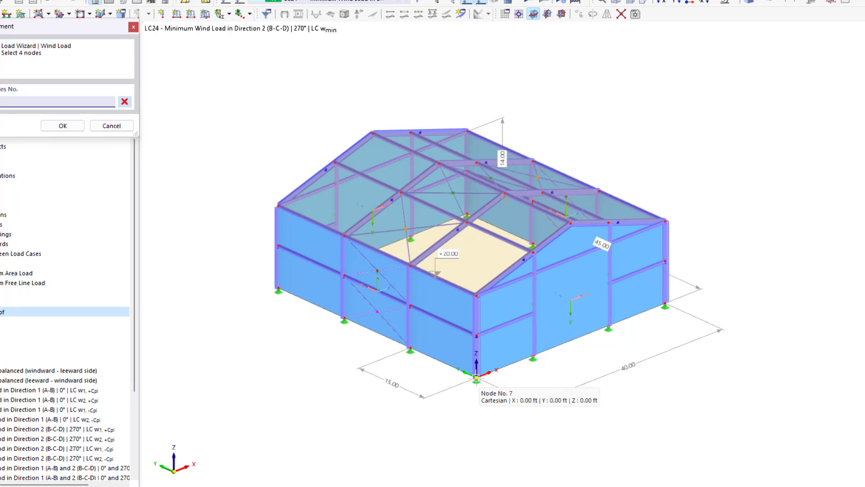
click(476, 378)
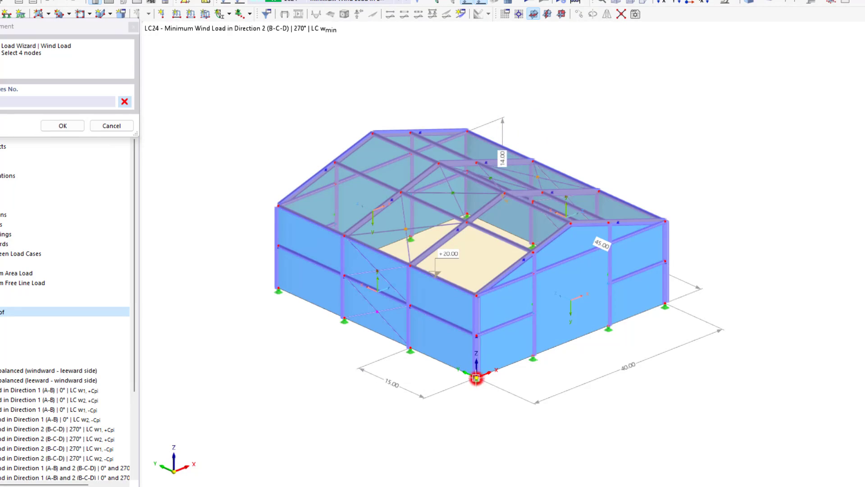
click(278, 289)
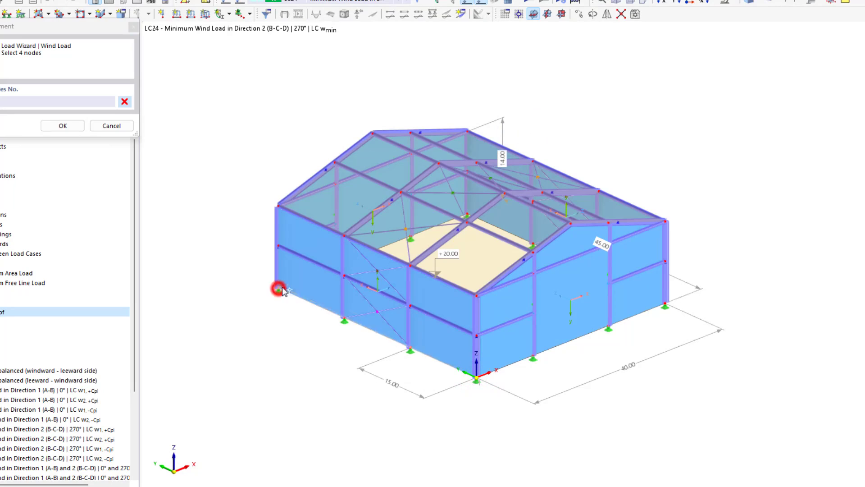
click(465, 211)
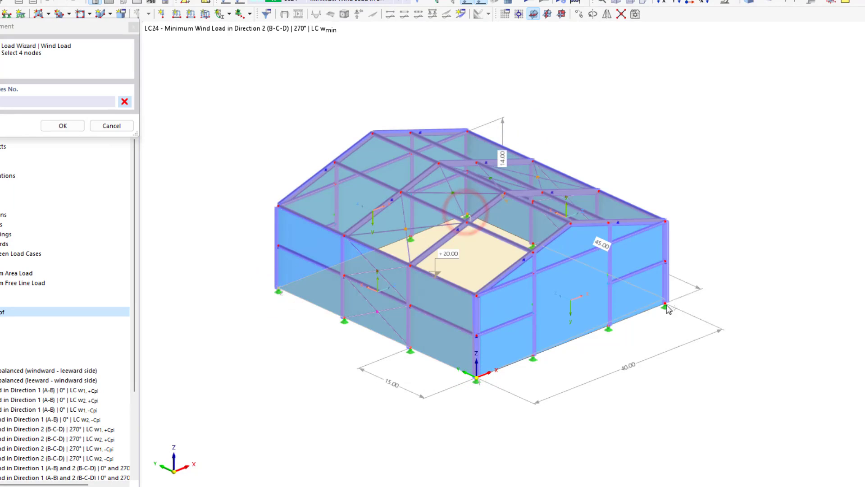
click(665, 306)
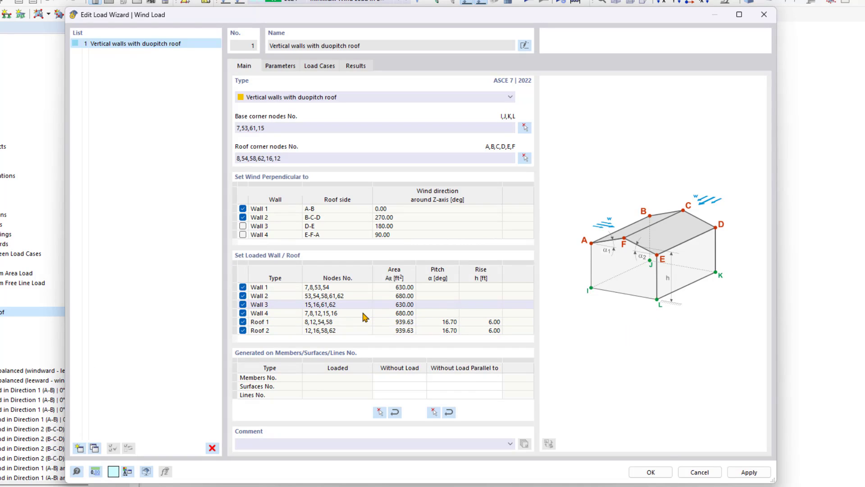
Step: Clear LC3 and LC4 from the wizard's minimum wind load cases, generate new load cases for both directions and apply the wizard
click(283, 67)
click(316, 68)
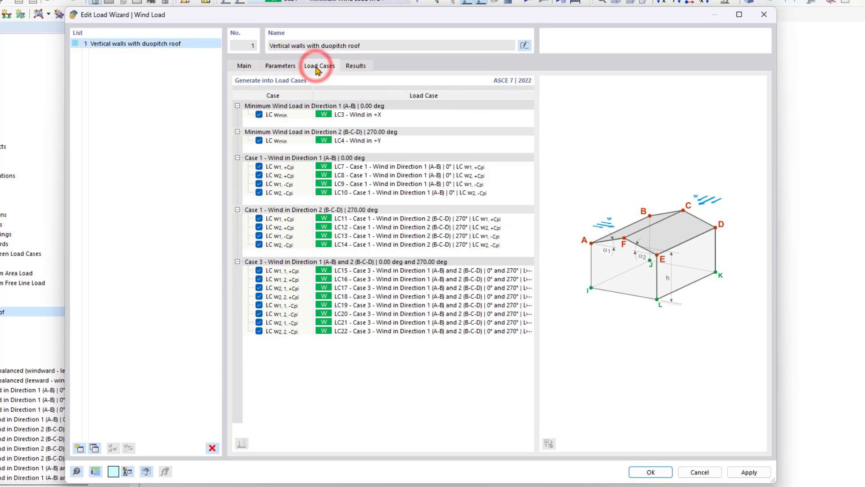
click(260, 115)
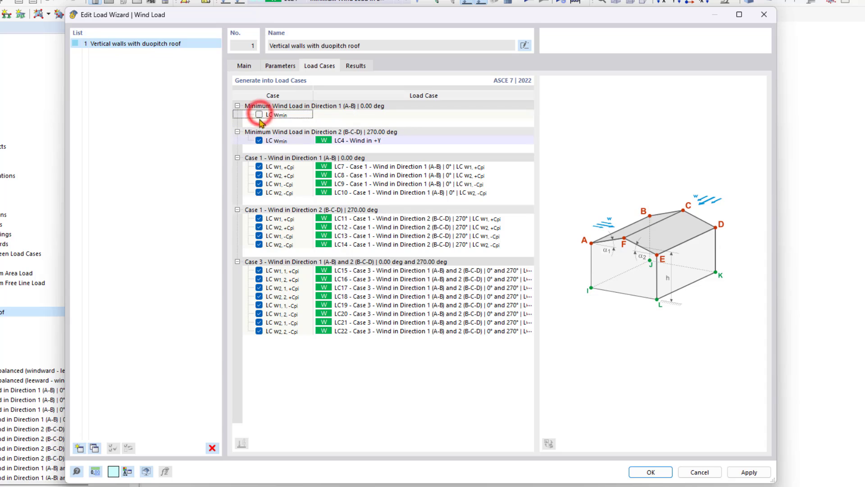
click(259, 141)
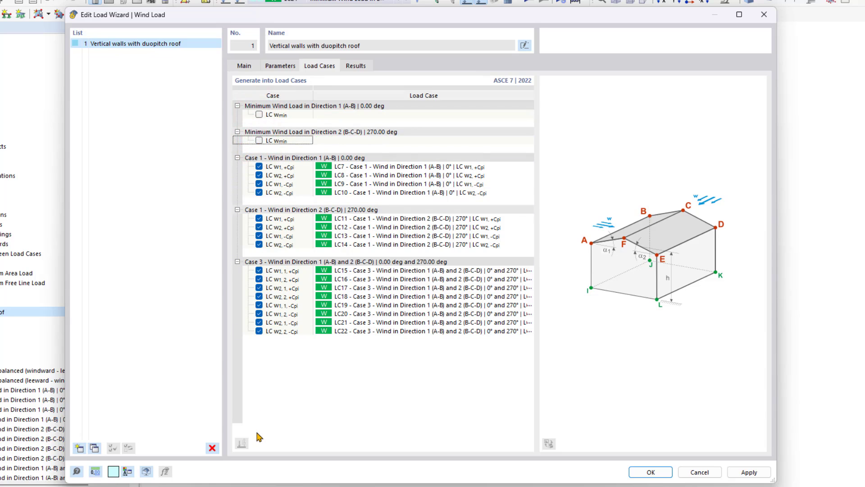
key(space)
click(259, 114)
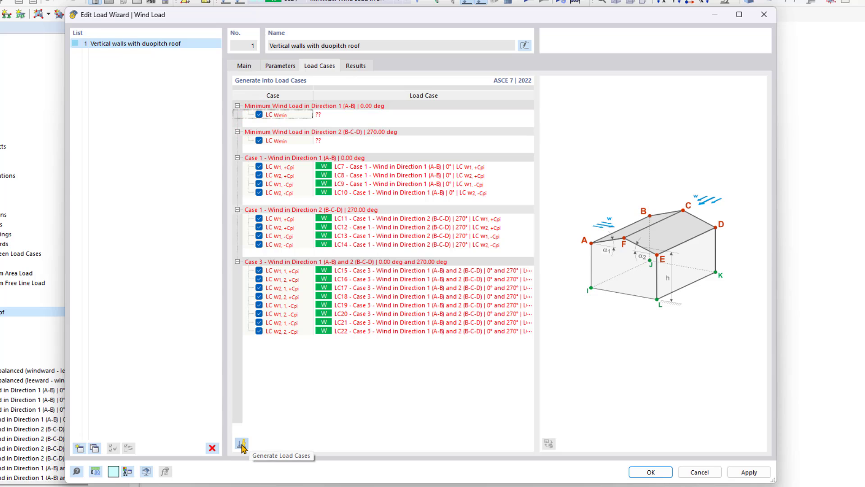
click(241, 444)
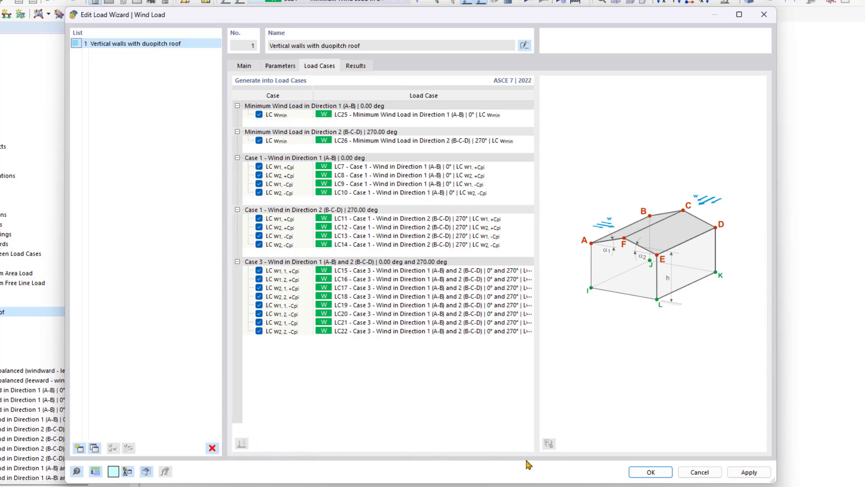
click(645, 471)
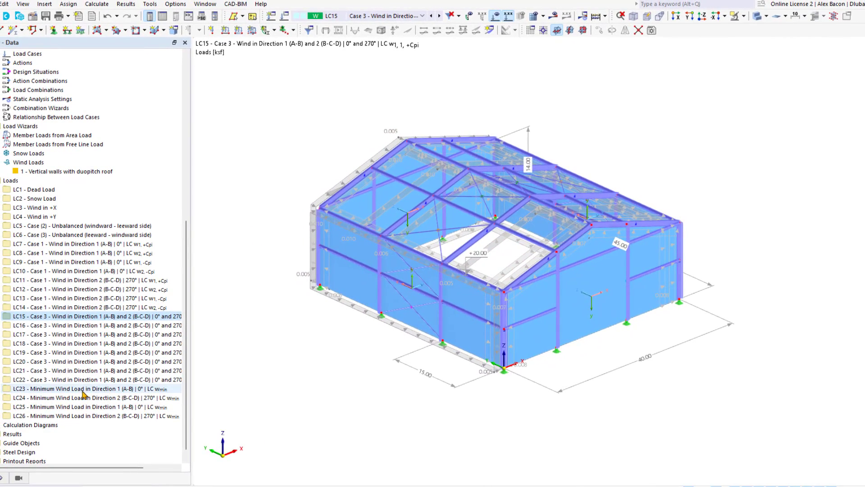
Step: Delete the old minimum wind load cases LC23 and LC24 from the model
click(83, 389)
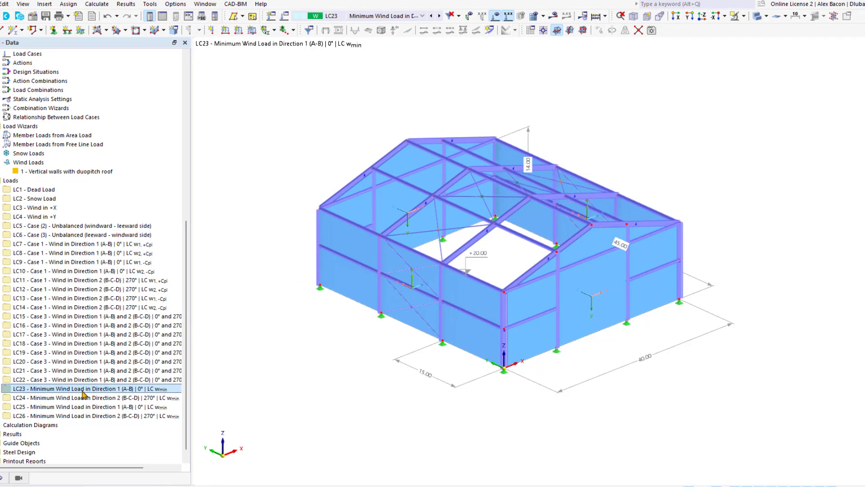
click(80, 397)
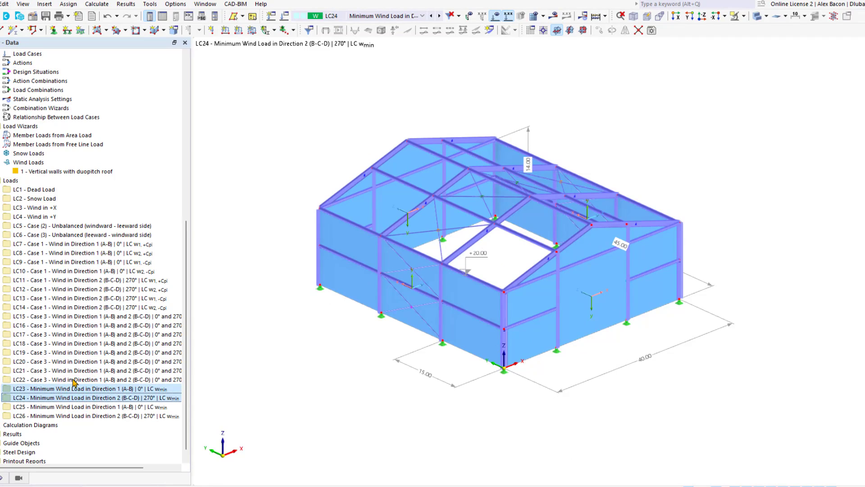
key(Delete)
click(465, 288)
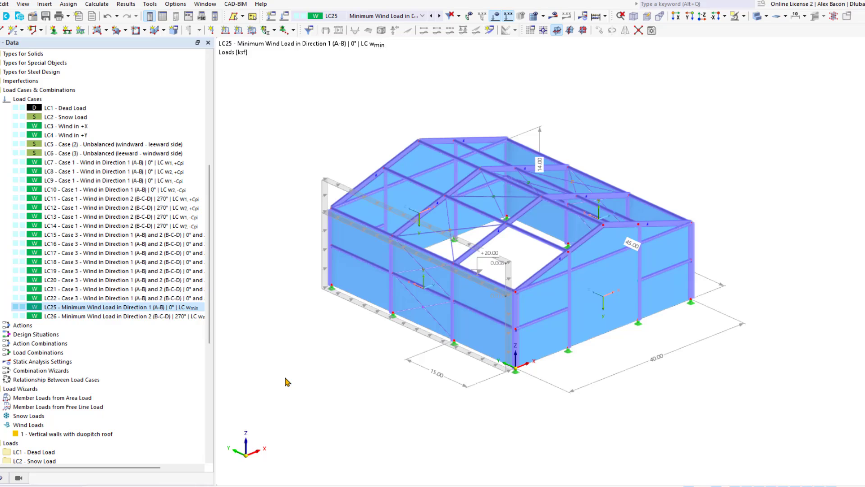
Step: Color the rendered members by their Member Type object property
click(4, 478)
scroll(95, 380, up, 10)
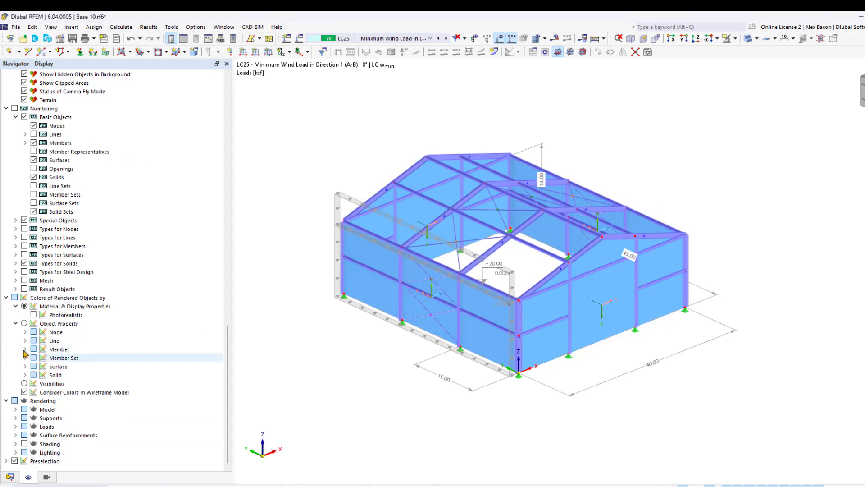
click(24, 348)
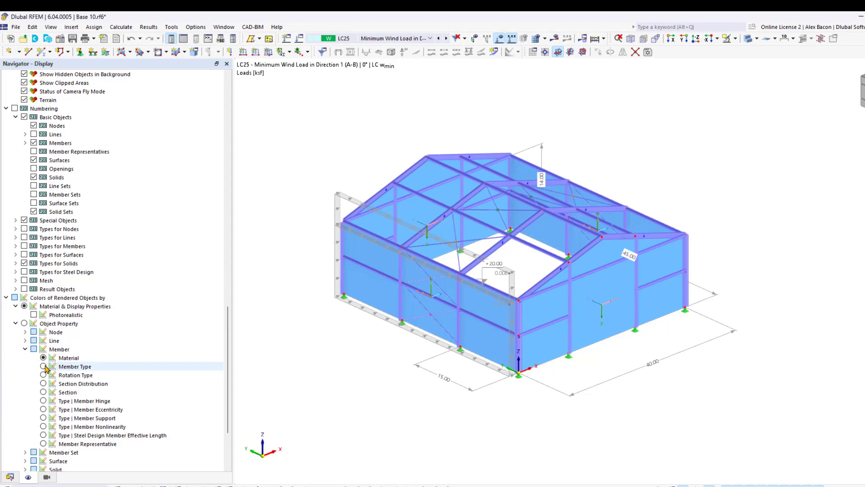
click(43, 366)
click(352, 415)
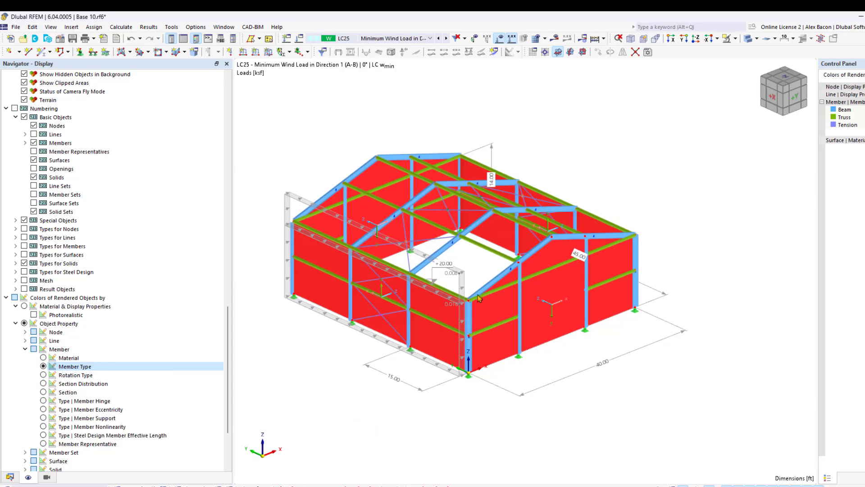
Step: Switch the model to a transparent display and examine the tension members in the roof and wall bracing
click(748, 38)
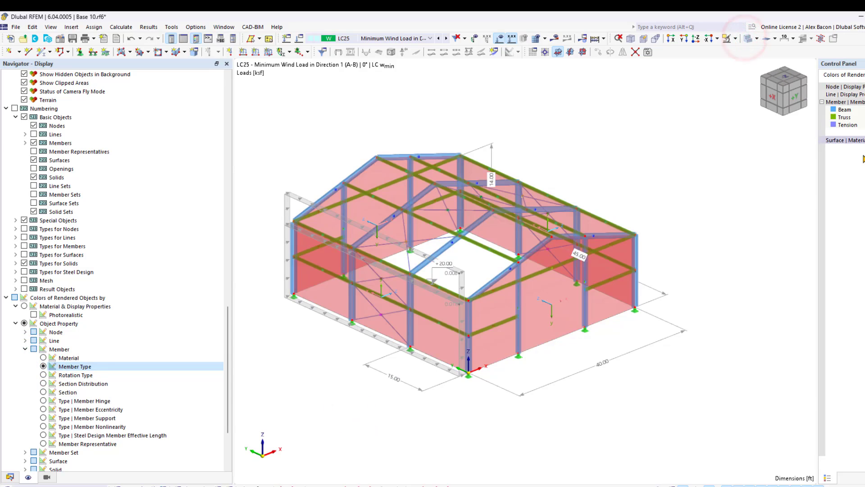
click(846, 126)
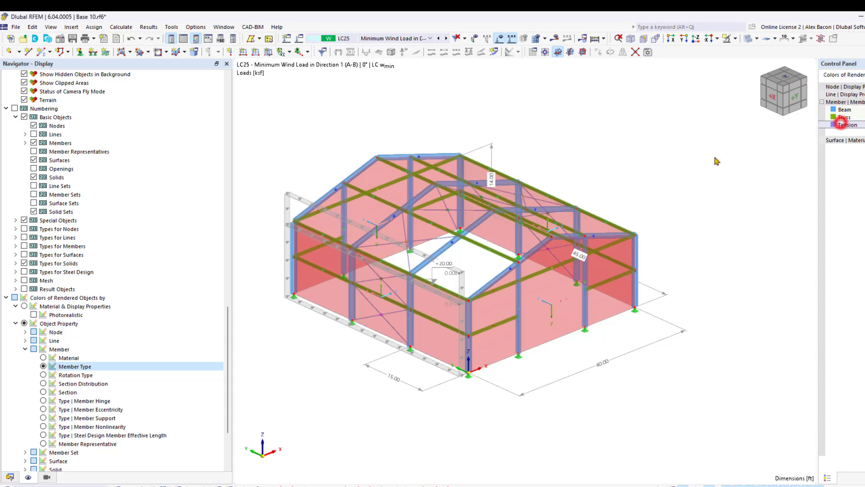
scroll(670, 172, up, 3)
middle_drag(605, 193, 464, 236)
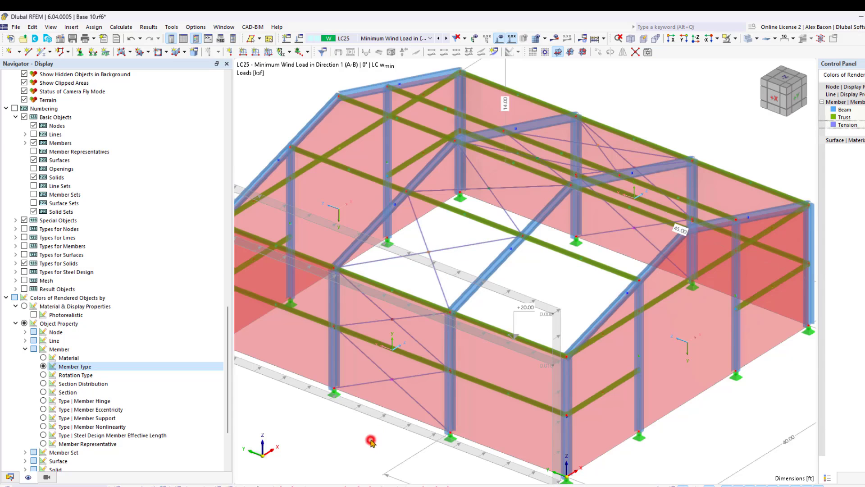
scroll(382, 396, down, 3)
middle_drag(370, 439, 382, 396)
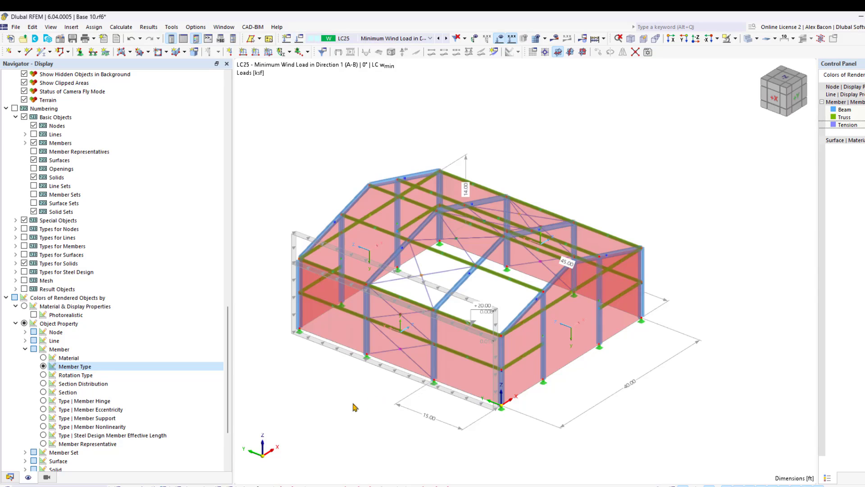
Step: Examine the static analysis settings of SA1, comparing the reactivation options for failing members, and close them without changes
click(10, 477)
scroll(85, 402, down, 7)
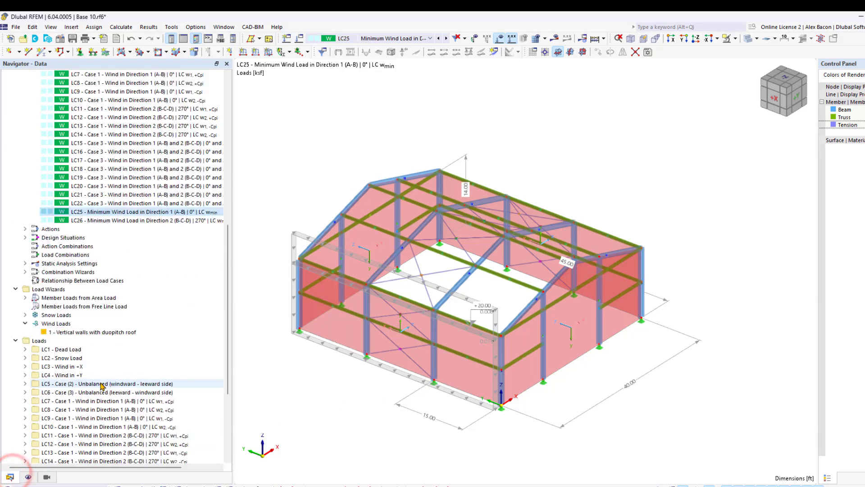
scroll(102, 385, up, 6)
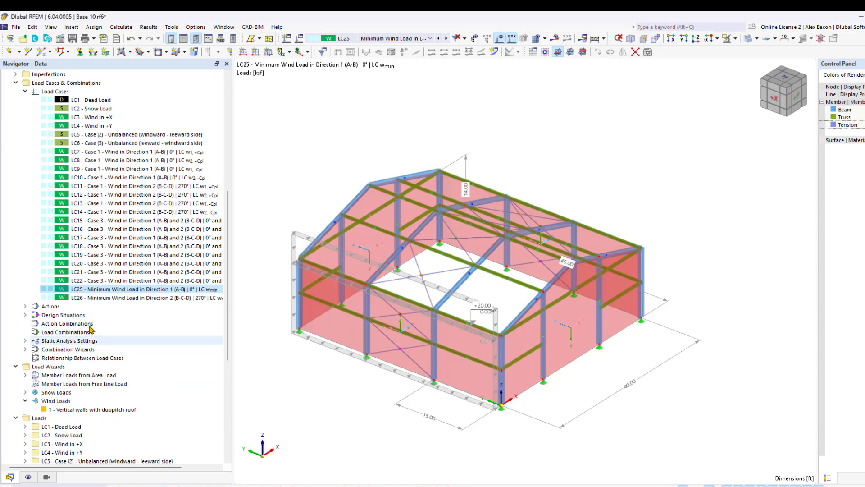
right_click(92, 341)
click(104, 345)
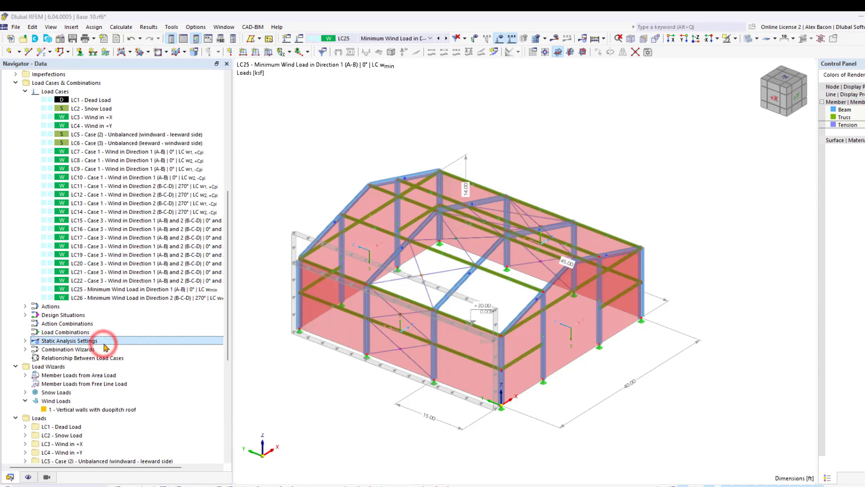
click(373, 139)
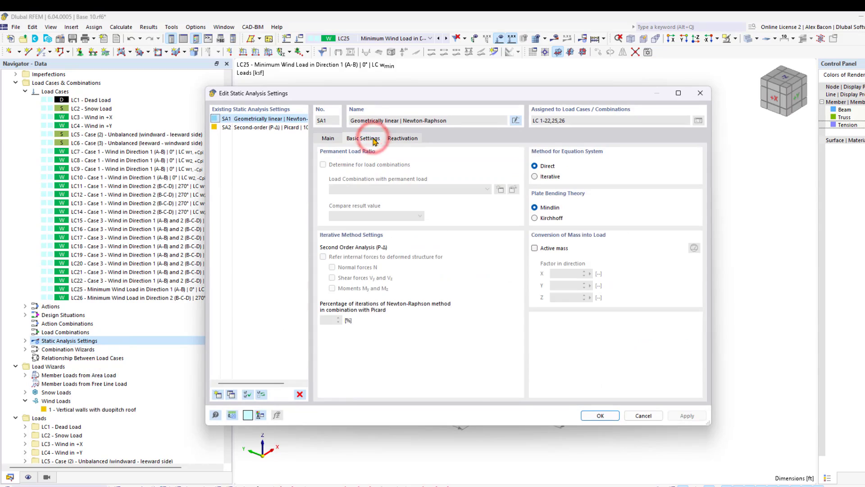
click(395, 137)
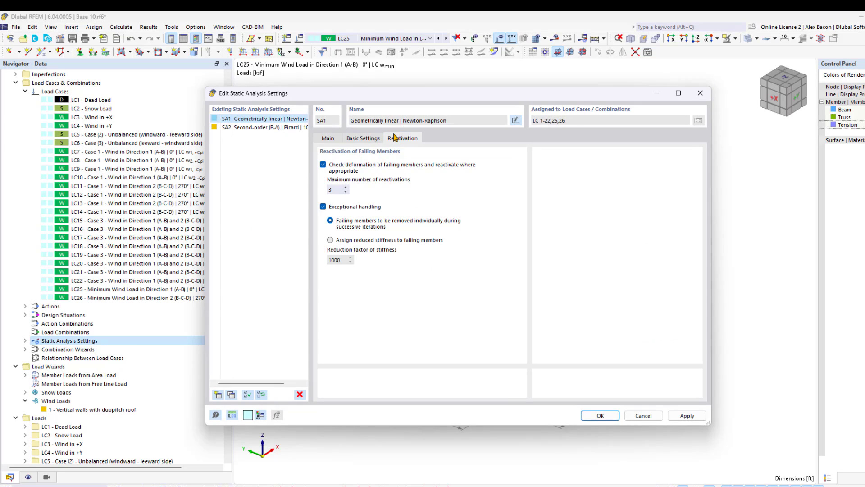
click(375, 241)
click(363, 223)
click(697, 91)
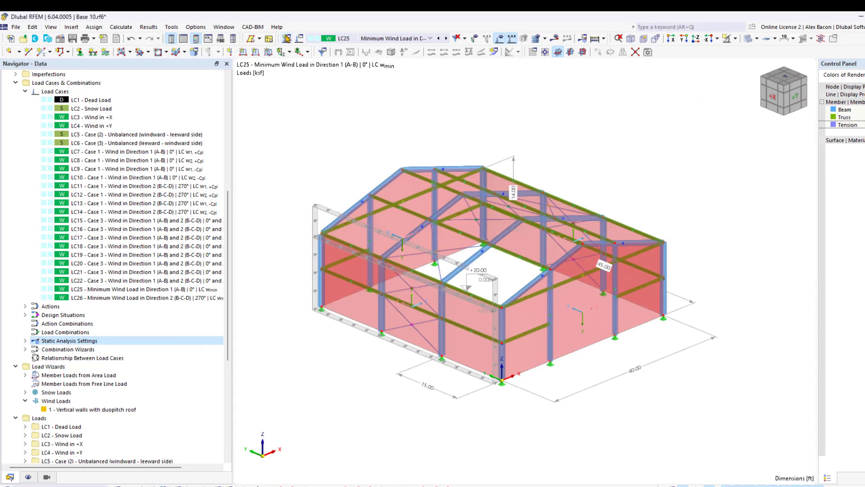
Step: Create a new load case with the action category Self-straining force, permanent, and name it Prestress
click(286, 38)
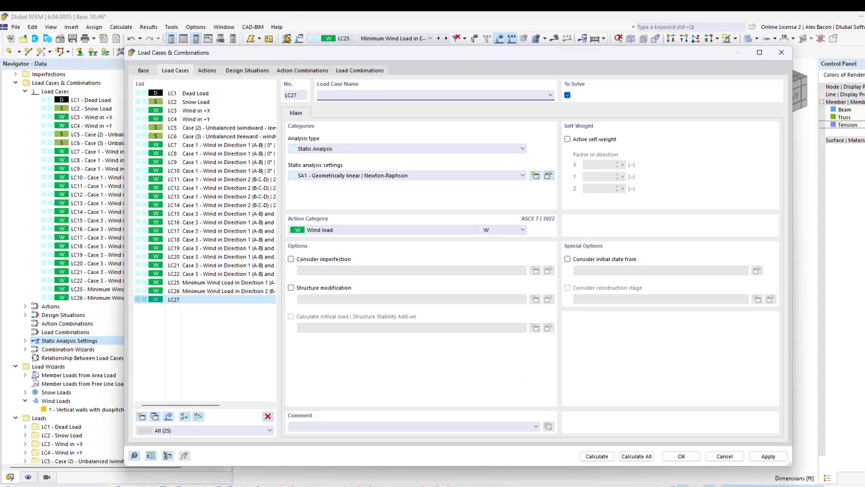
click(367, 230)
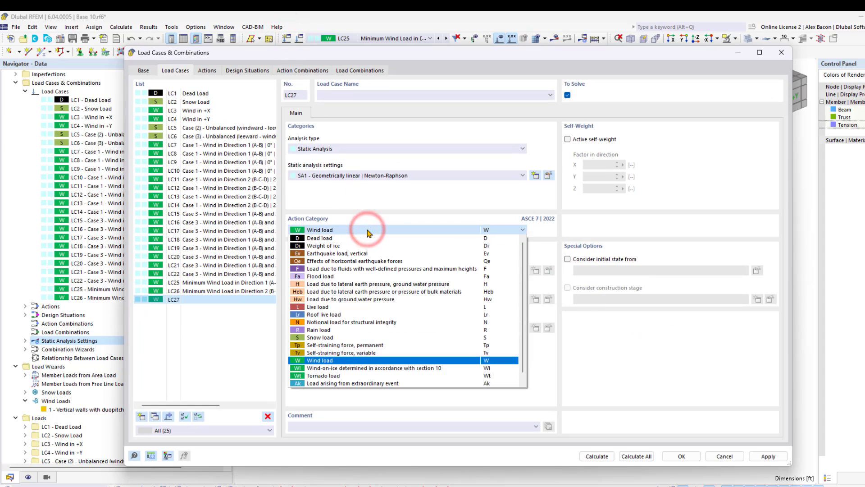
click(368, 346)
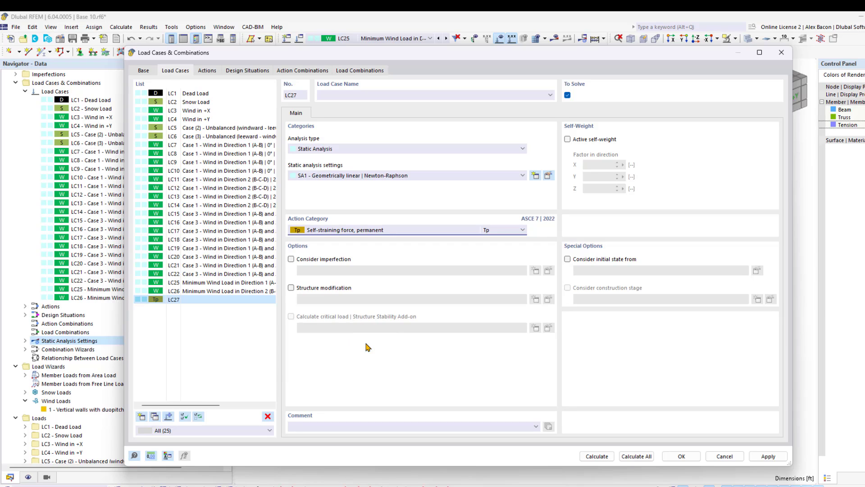
click(676, 456)
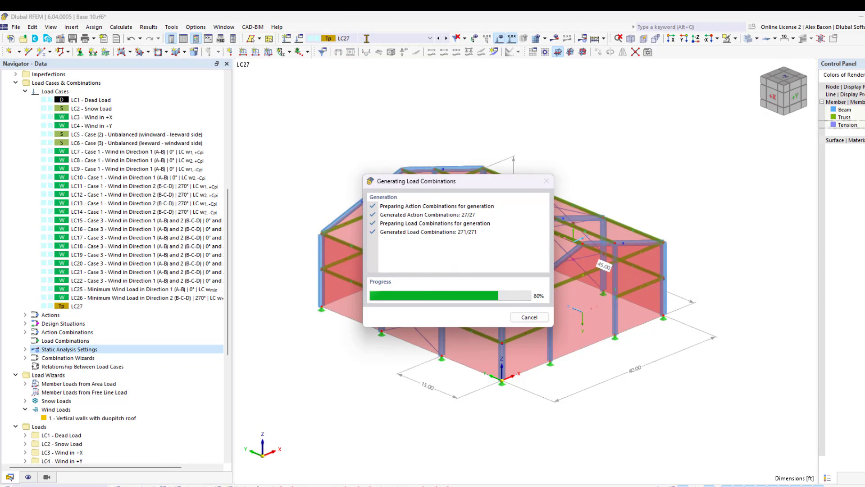
click(301, 38)
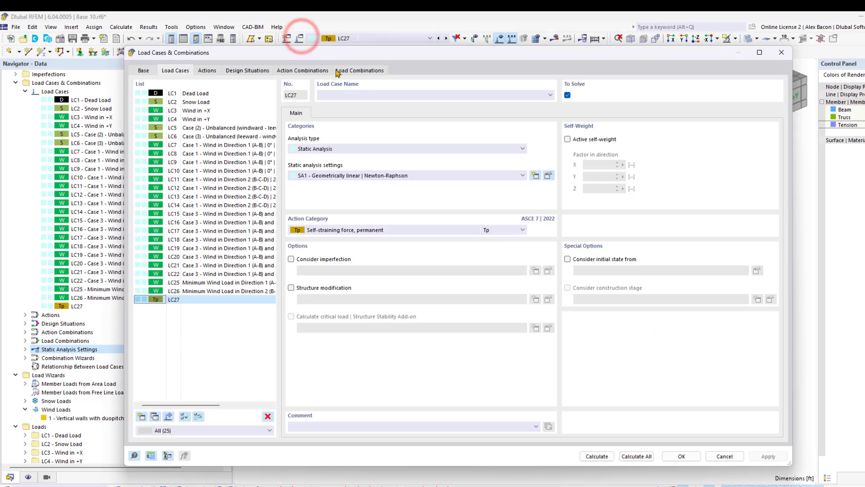
click(366, 96)
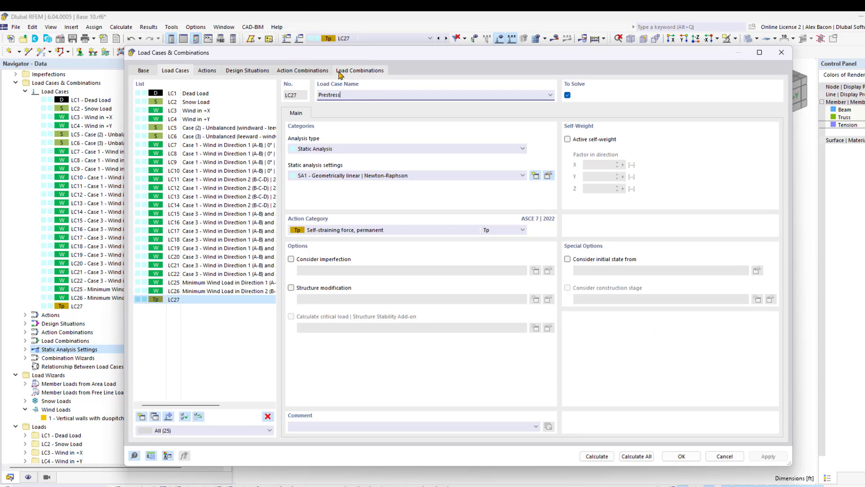
click(680, 455)
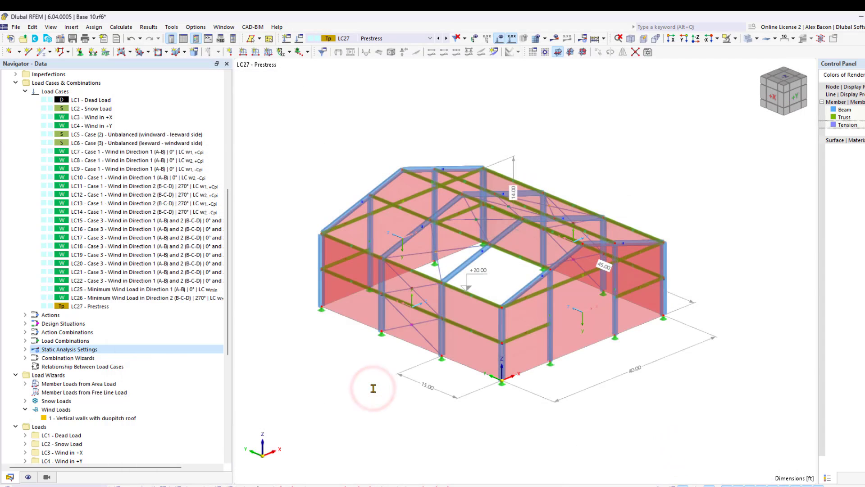
Step: Activate the generated visibilities and isolate the Tension members by member type
click(47, 478)
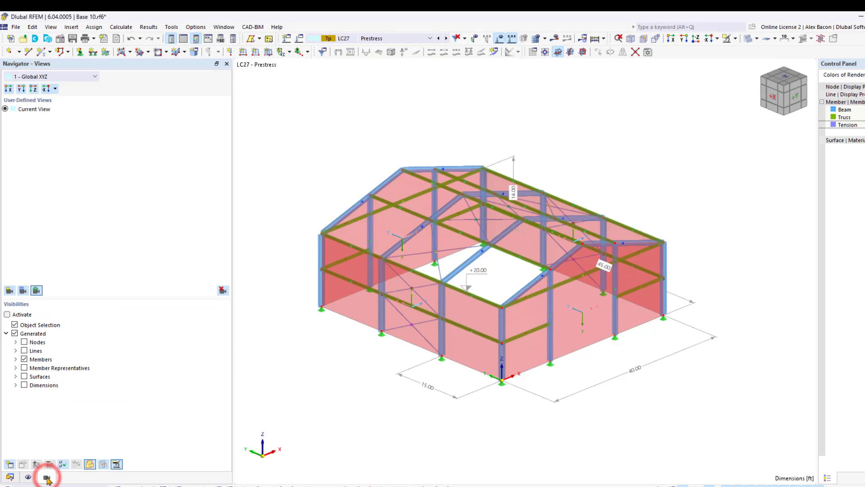
click(7, 315)
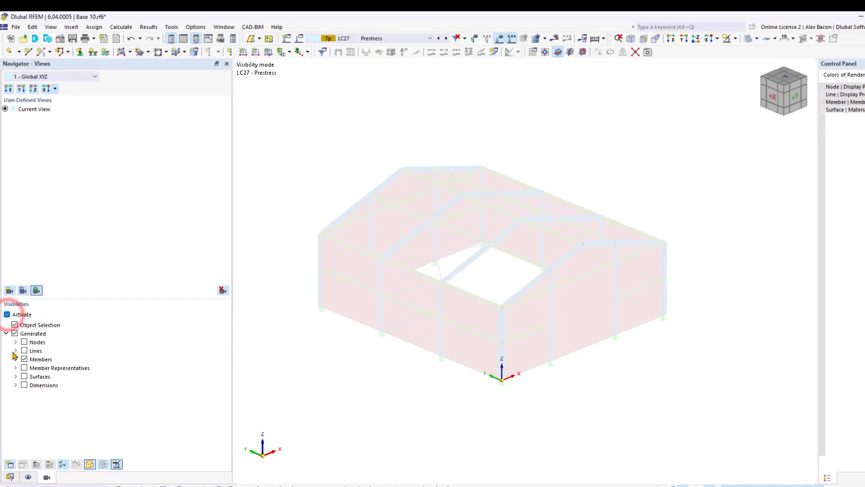
click(15, 359)
click(34, 368)
click(33, 385)
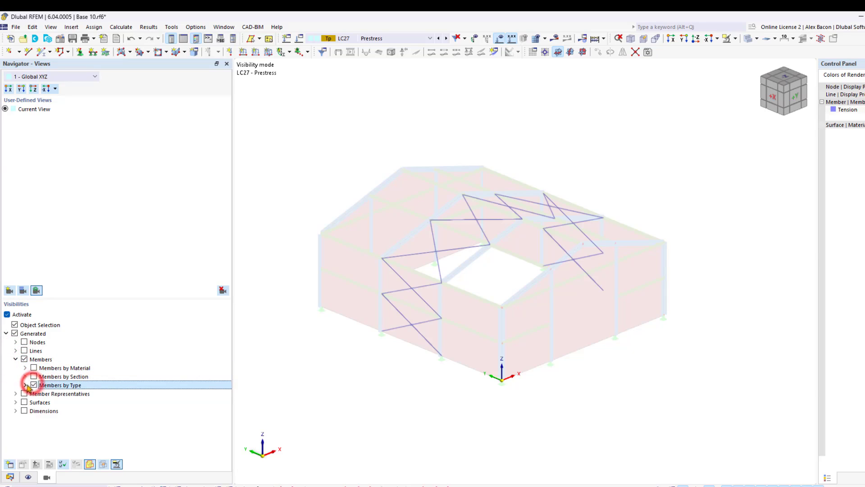
click(25, 385)
click(43, 402)
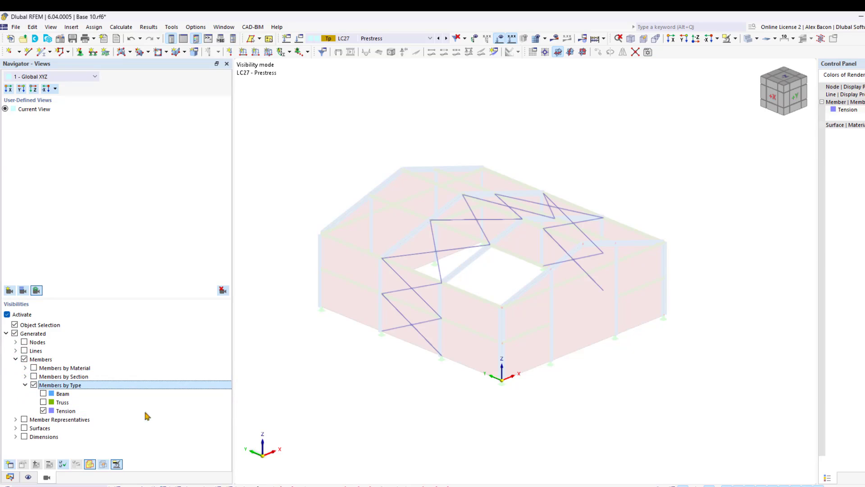
Step: Apply an Axial Displacement member load of 0.5 in to all tension bracing members in the Prestress load case
click(386, 400)
drag(665, 129, 303, 441)
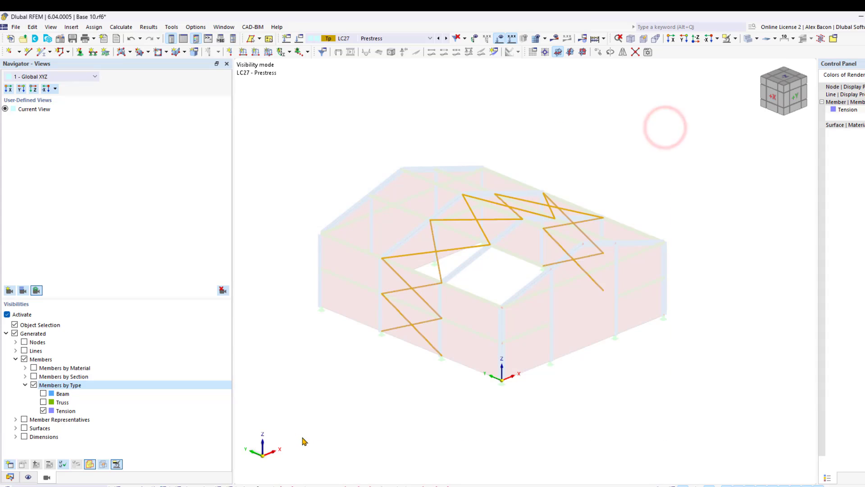
click(255, 52)
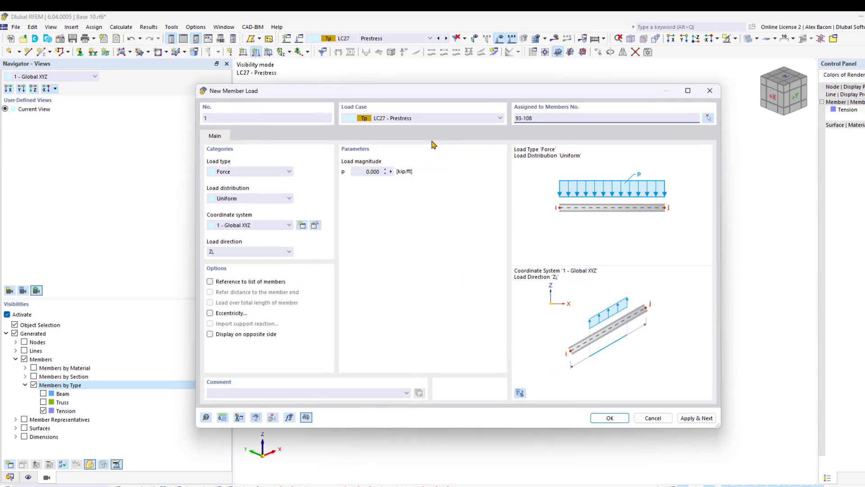
click(269, 172)
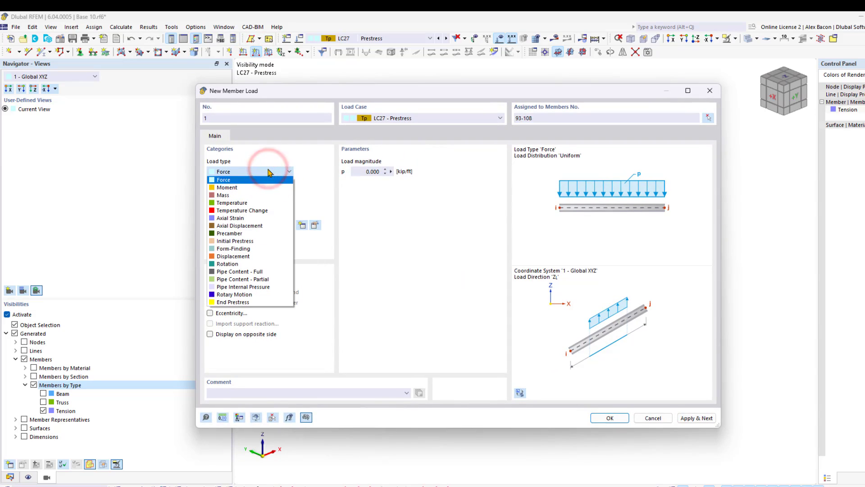
click(253, 225)
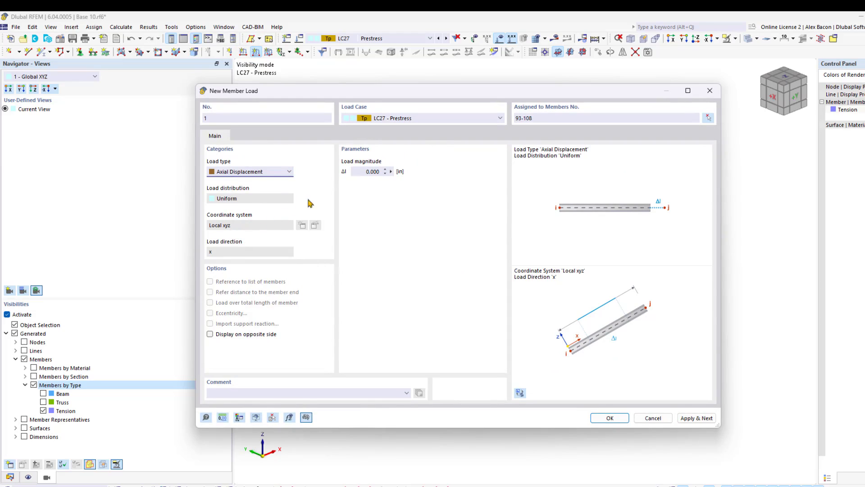
click(366, 174)
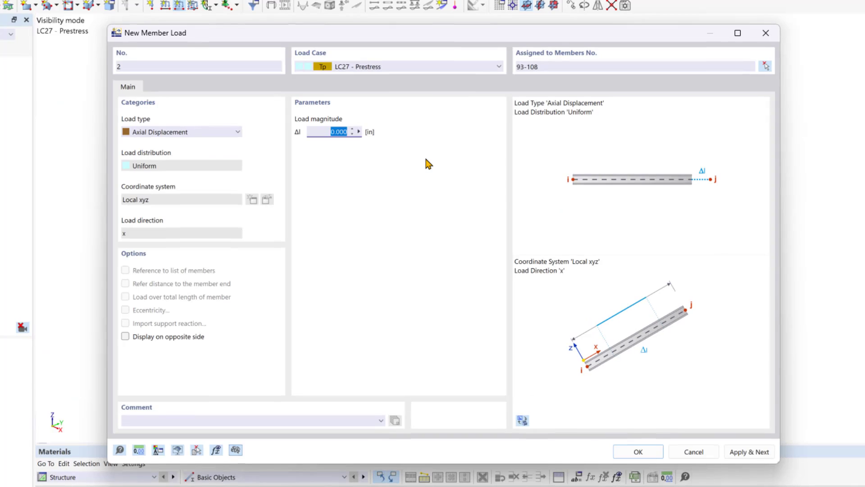
text(0.5)
click(638, 450)
click(649, 404)
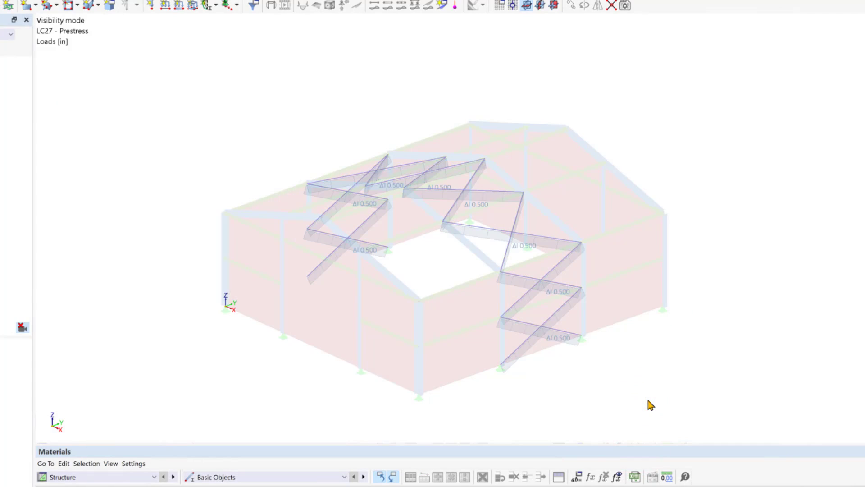